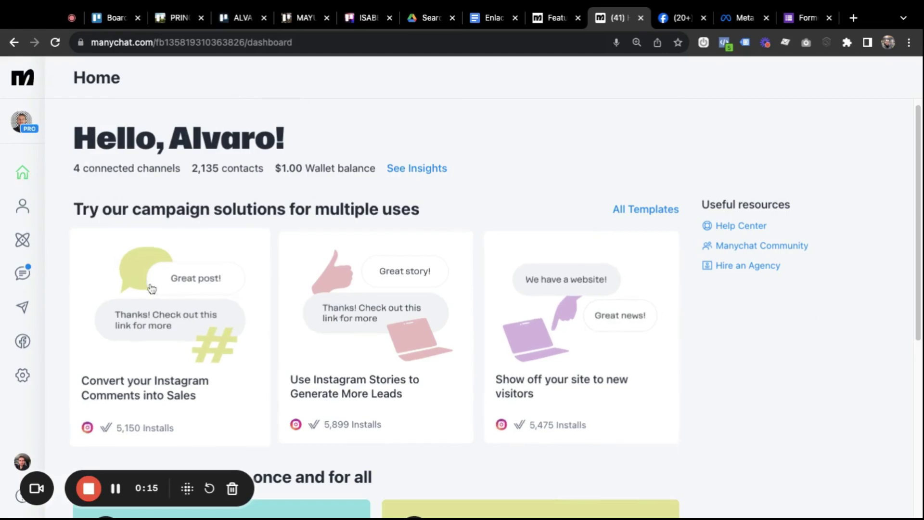
Step: Create a new automation in the Test folder and add a Messenger message as its first step, placed lower on the canvas
left_click(19, 248)
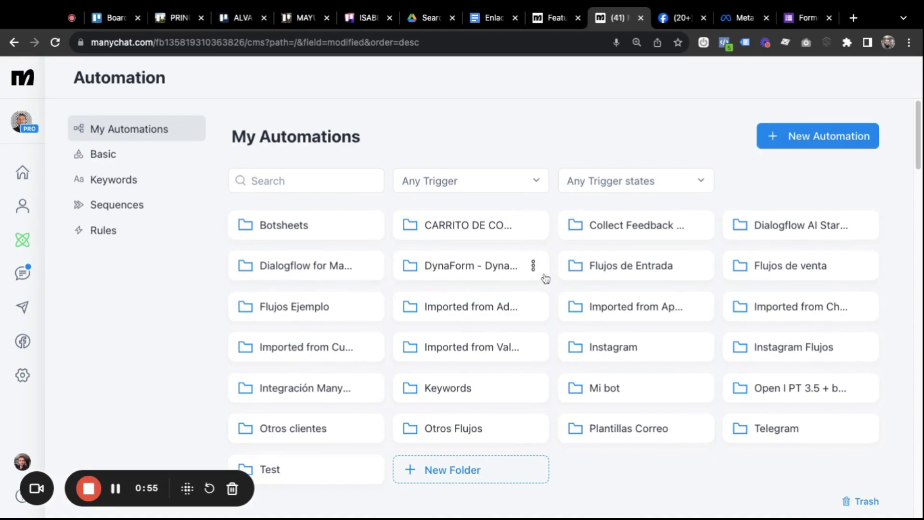
scroll(686, 353, "down", 2)
scroll(870, 333, "up", 3)
left_click(309, 476)
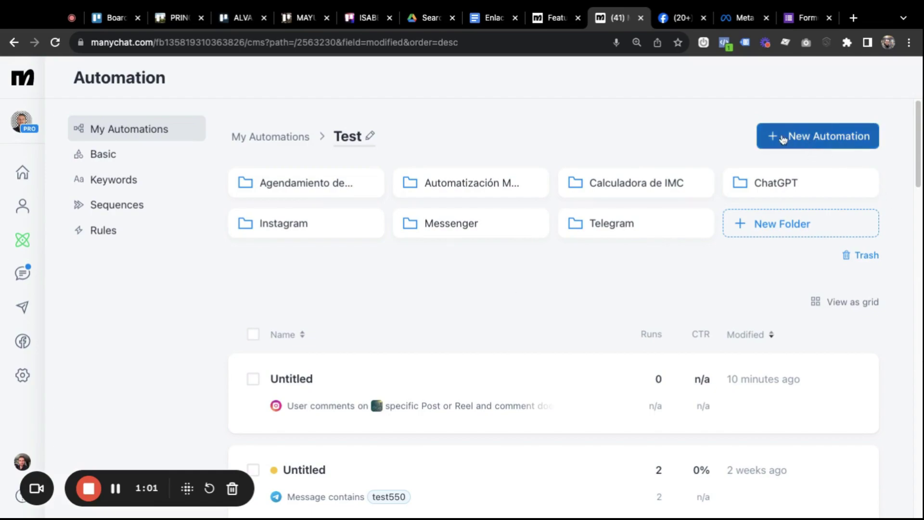
left_click(801, 136)
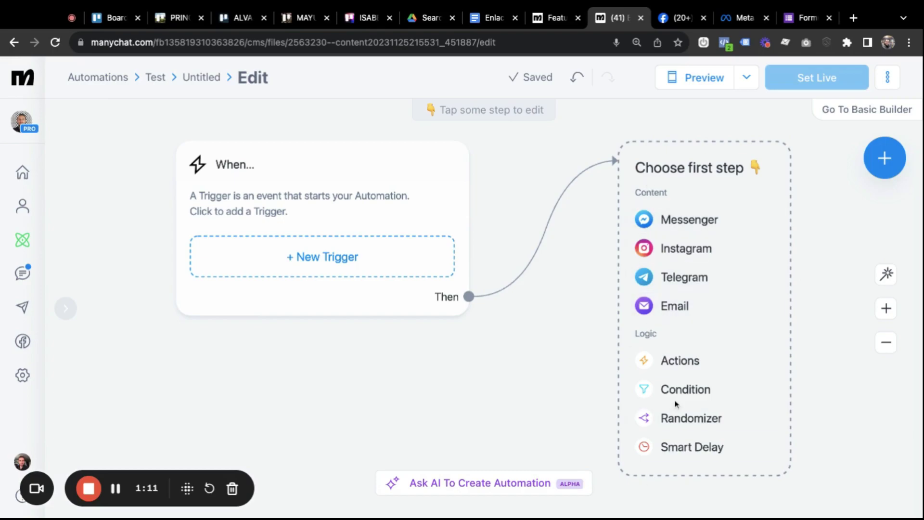
left_click(701, 224)
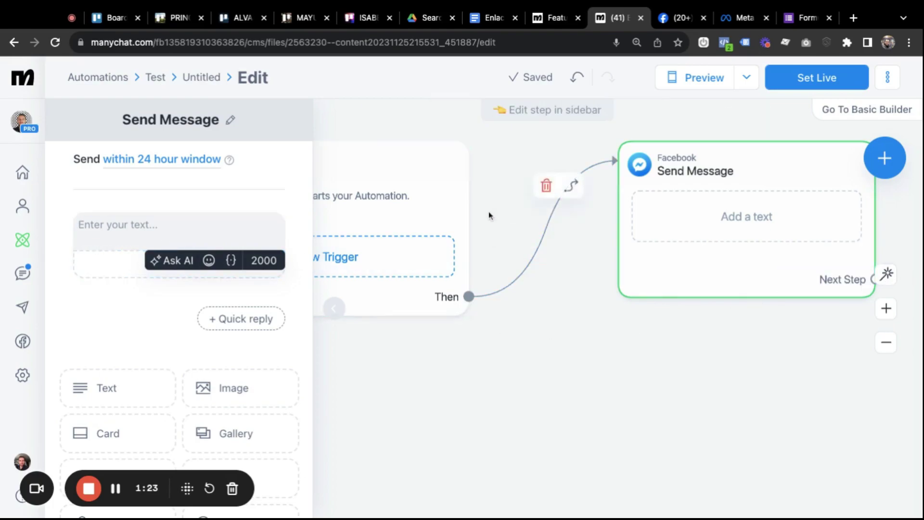
left_click_drag(681, 217, 666, 346)
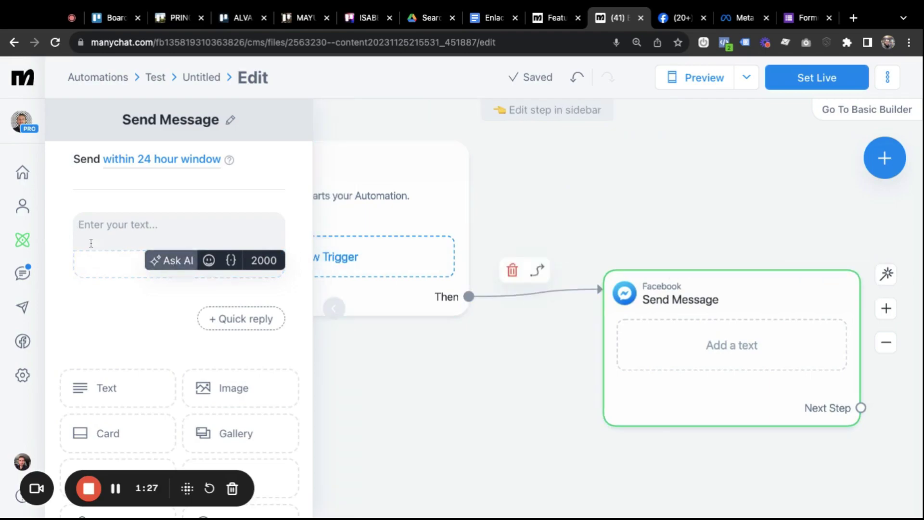
Step: Write "Hola, como estas...." as the Messenger message text and set the automation live
left_click(125, 237)
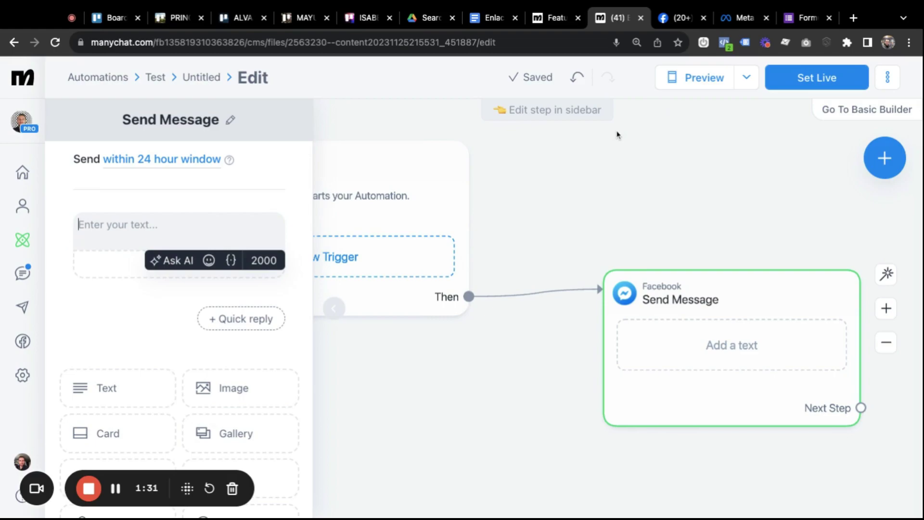
type("h")
key("BackSpace")
type("H")
key("BackSpace")
type("Hola ")
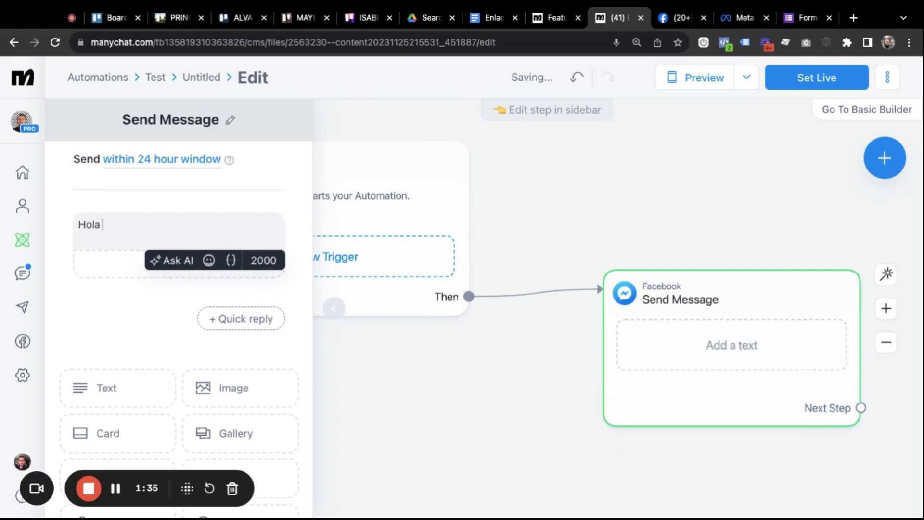
type(", ")
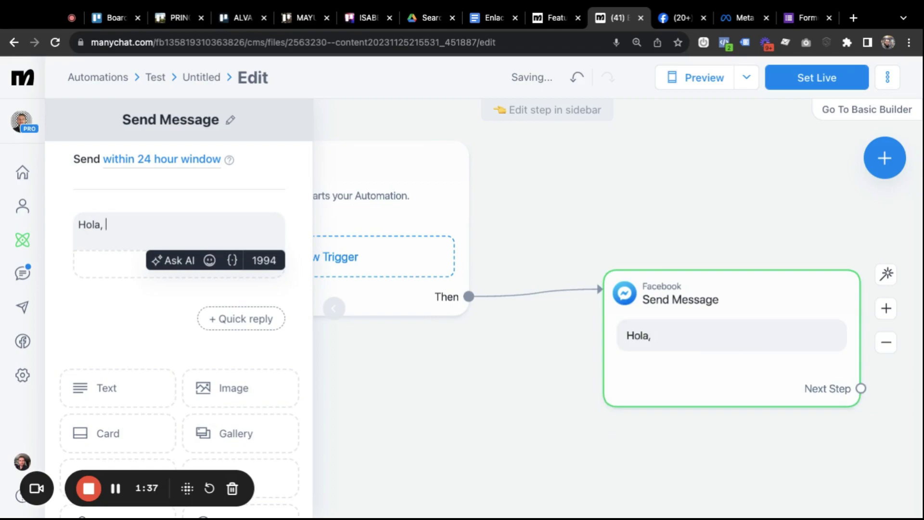
type("como esra")
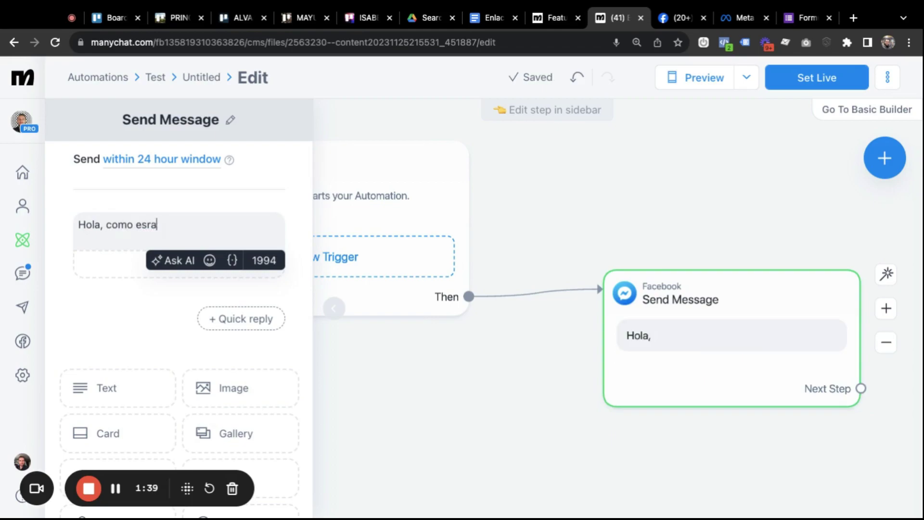
key("BackSpace")
key("BackSpace")
type("tas")
key("BackSpace")
type(".")
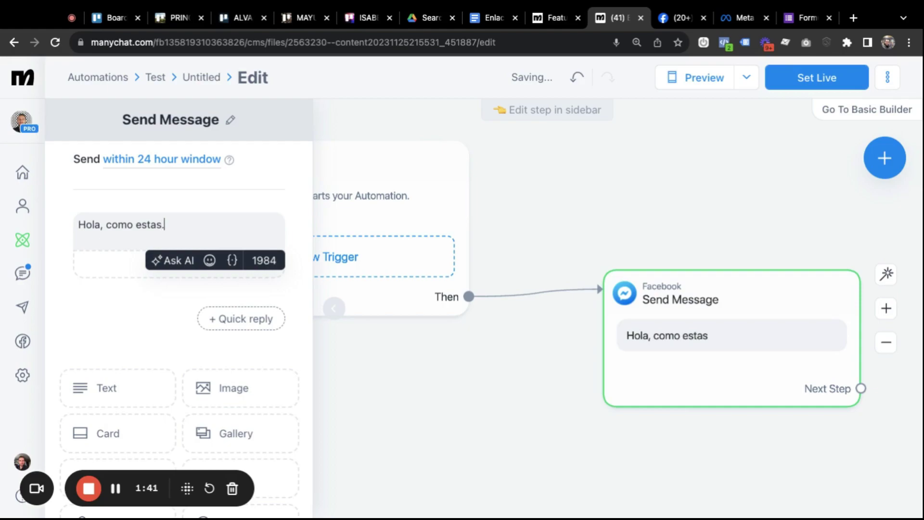
type("...")
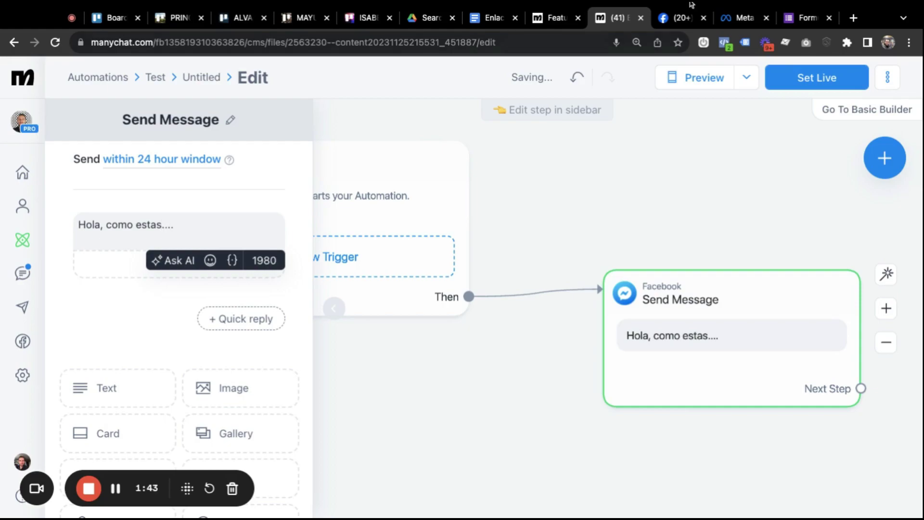
left_click(853, 73)
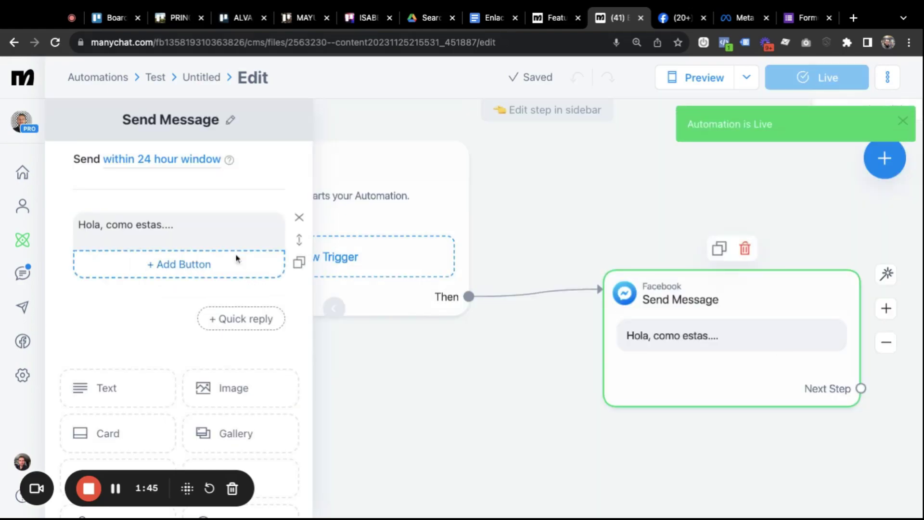
Step: Delete the entire greeting text from the Messenger message
left_click(193, 229)
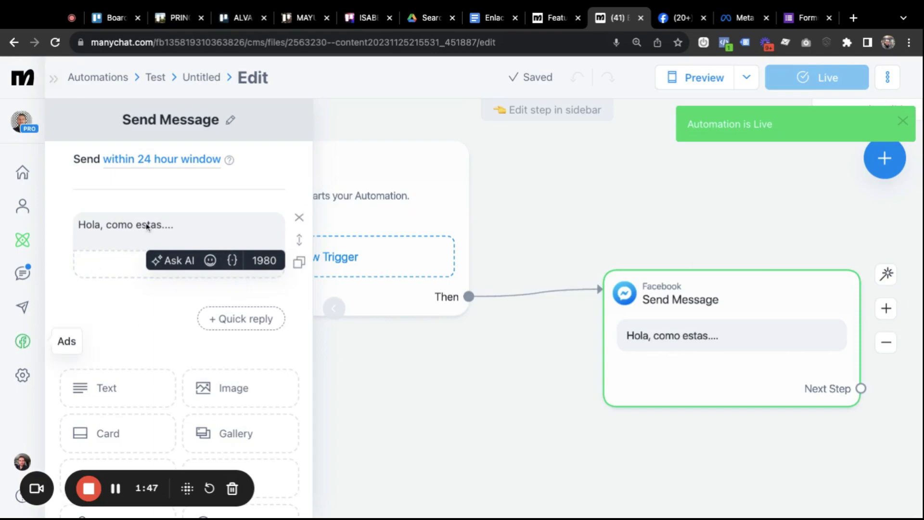
left_click(201, 223)
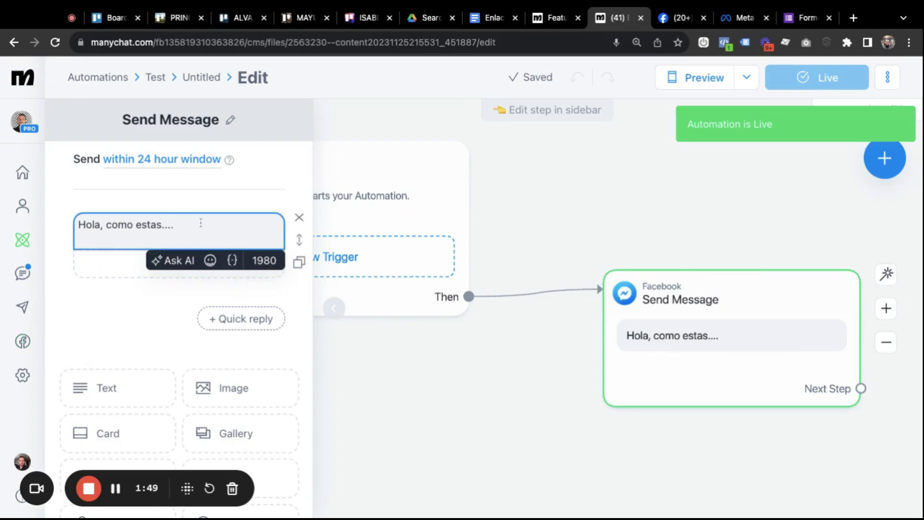
key("shift+Left")
key("shift+Left")
key("shift+Left")
key("shift+Left")
key("shift+Left")
key("shift+Left")
key("shift+Left")
key("shift+Left")
key("shift+Left")
key("shift+Left")
key("shift+Left")
key("shift+Left")
key("shift+Left")
key("shift+Left")
key("shift+Left")
key("shift+Left")
key("shift+Left")
key("shift+Left")
key("shift+Left")
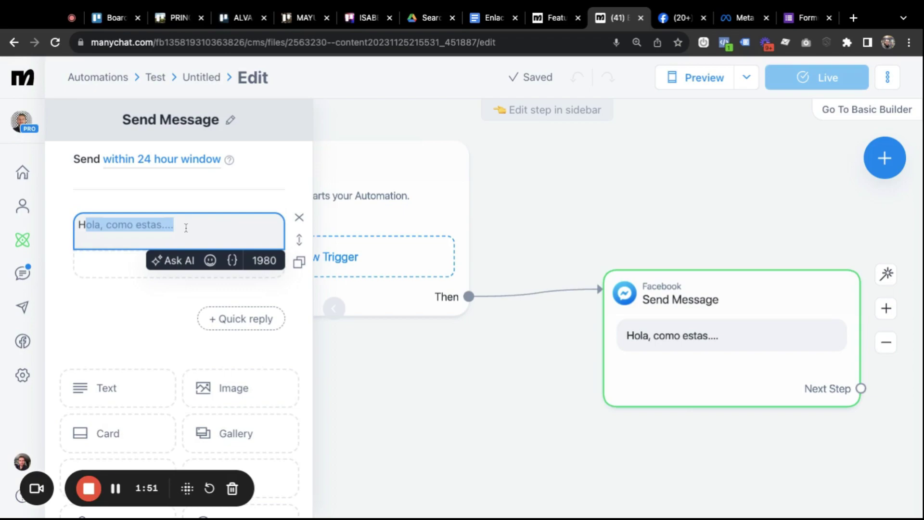
left_click(350, 214)
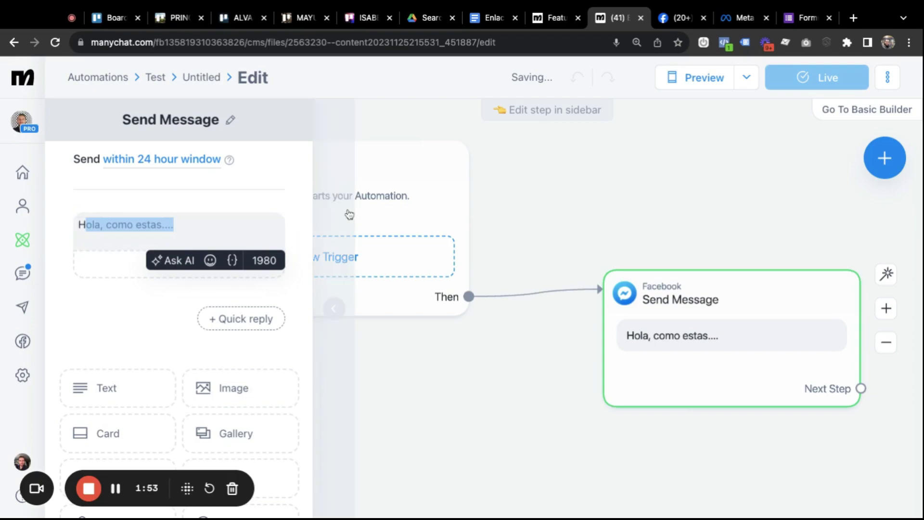
key("BackSpace")
key("BackSpace")
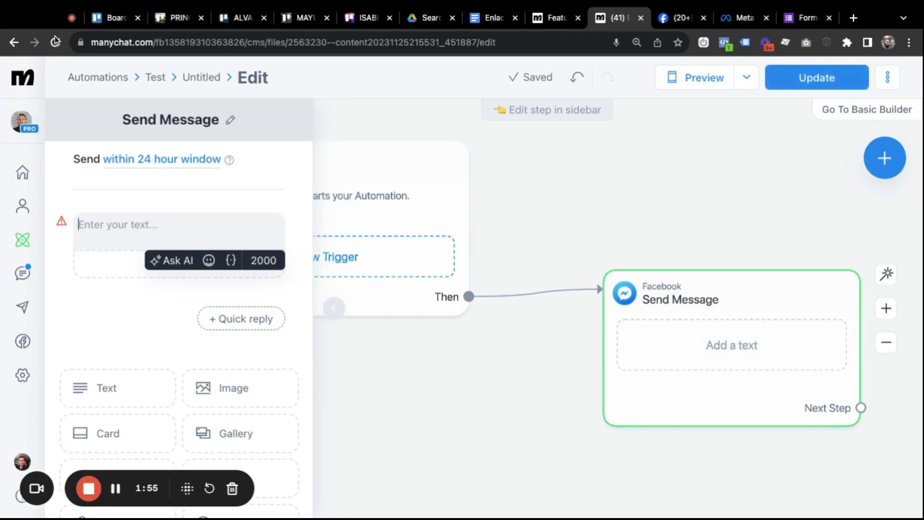
Step: Open the AI text-writing assistant for the empty Messenger message
left_click(169, 219)
left_click(122, 236)
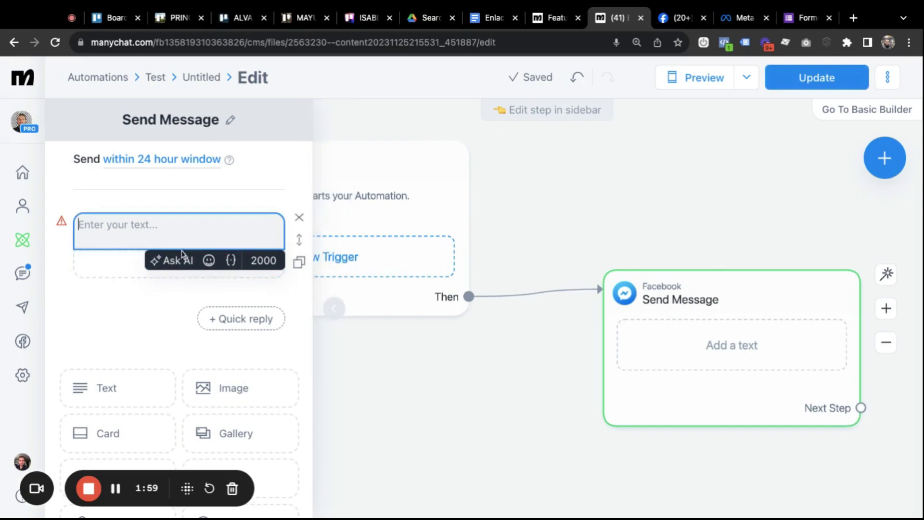
left_click(87, 238)
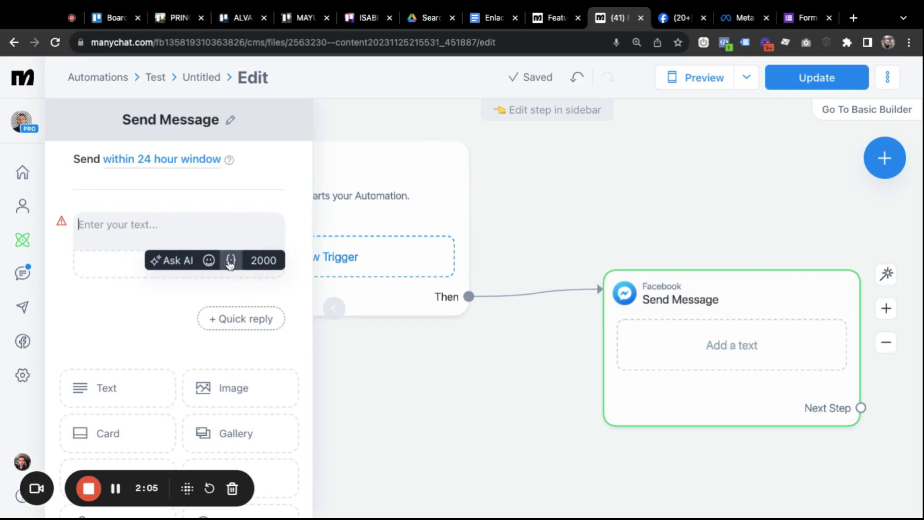
left_click(97, 225)
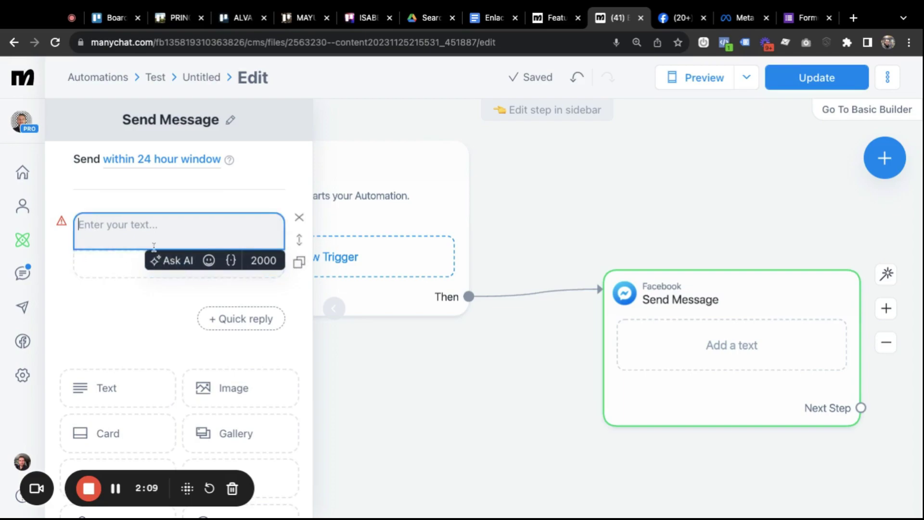
left_click(177, 265)
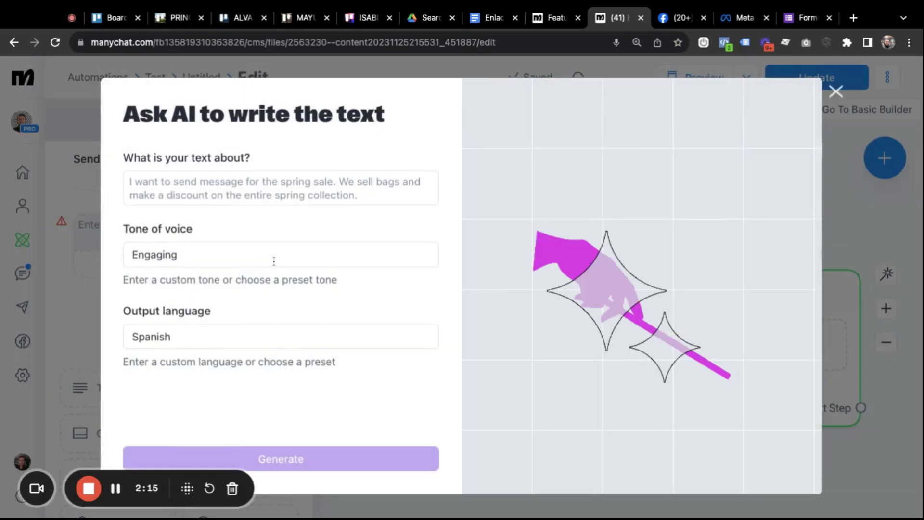
left_click(209, 184)
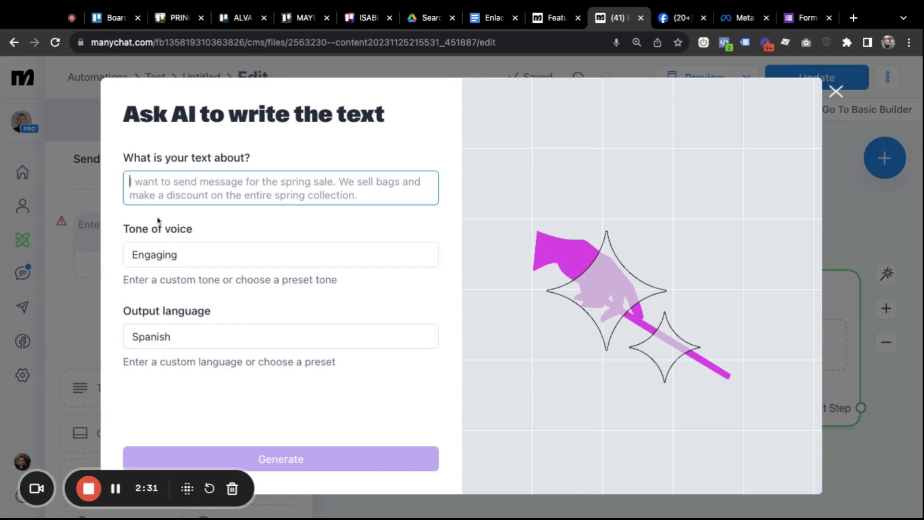
left_click(218, 337)
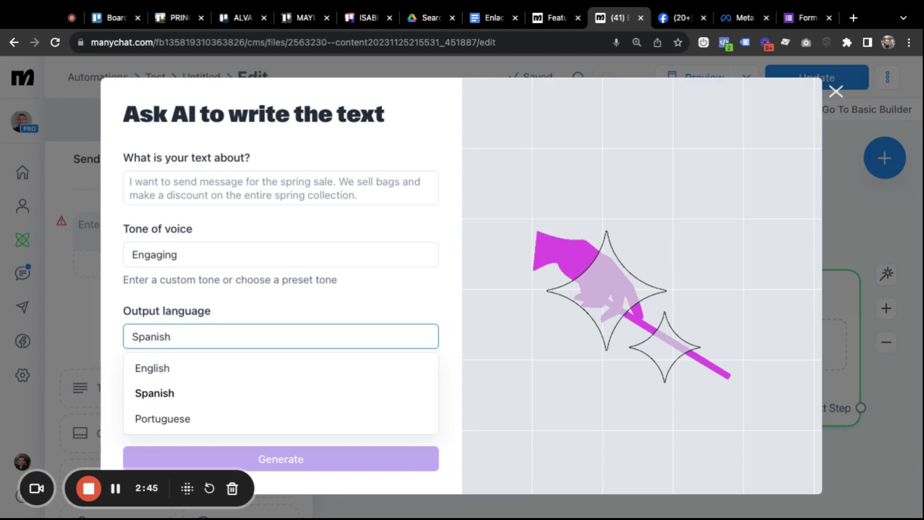
left_click(210, 188)
triple_click(124, 161)
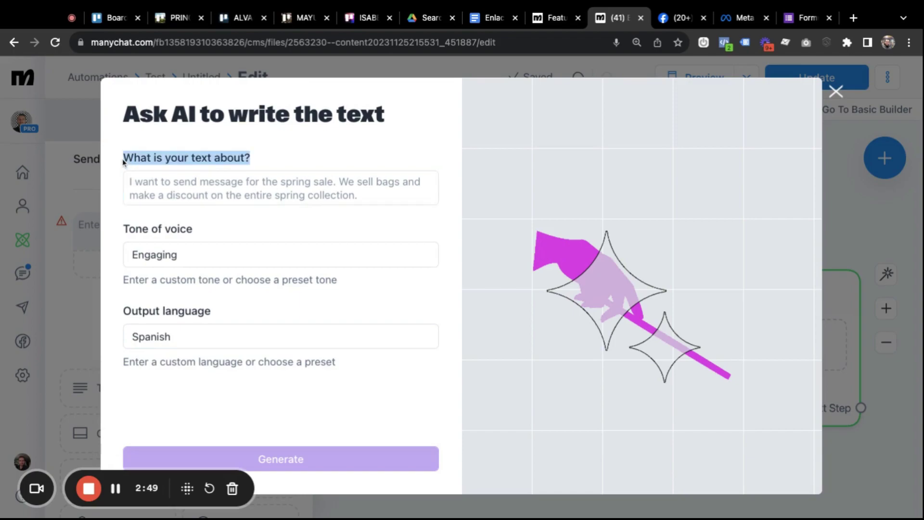
Step: Describe the text's topic for the AI as "Oferta de Navidad, nuestra tienda ofrece calzado hecho de materiales biodegradables"
left_click(202, 190)
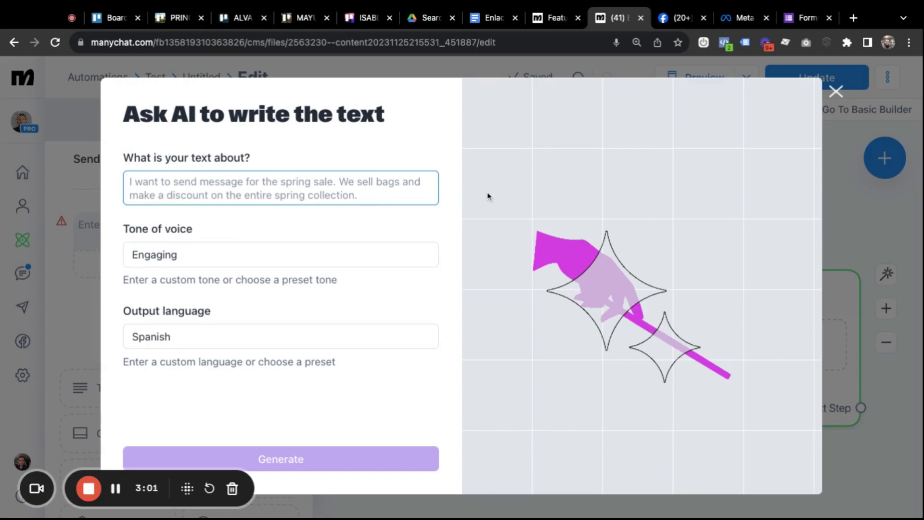
type("Oferta de")
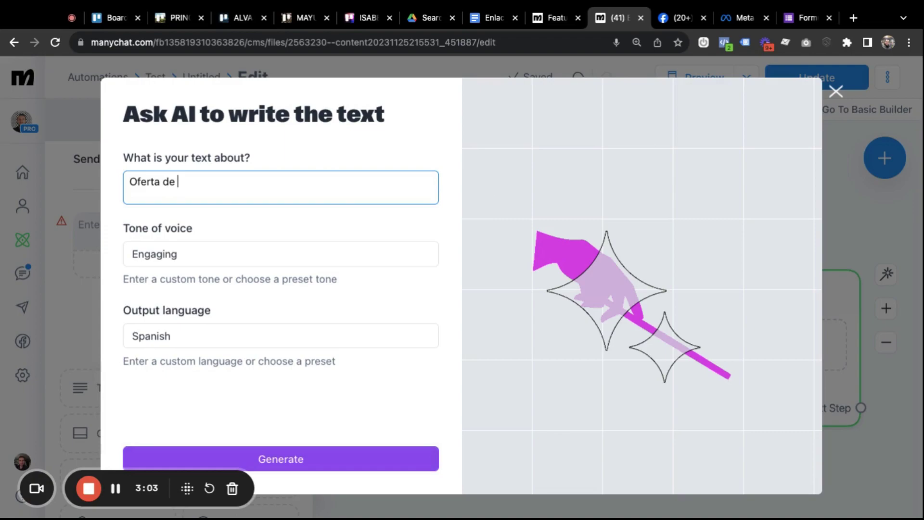
type(" Navidad")
type(", nuestr")
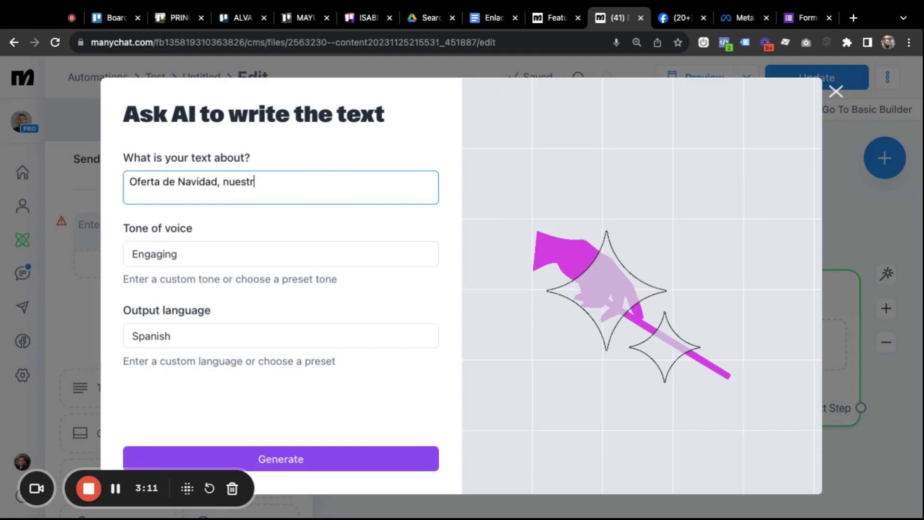
type("a tienda ofrece calzado")
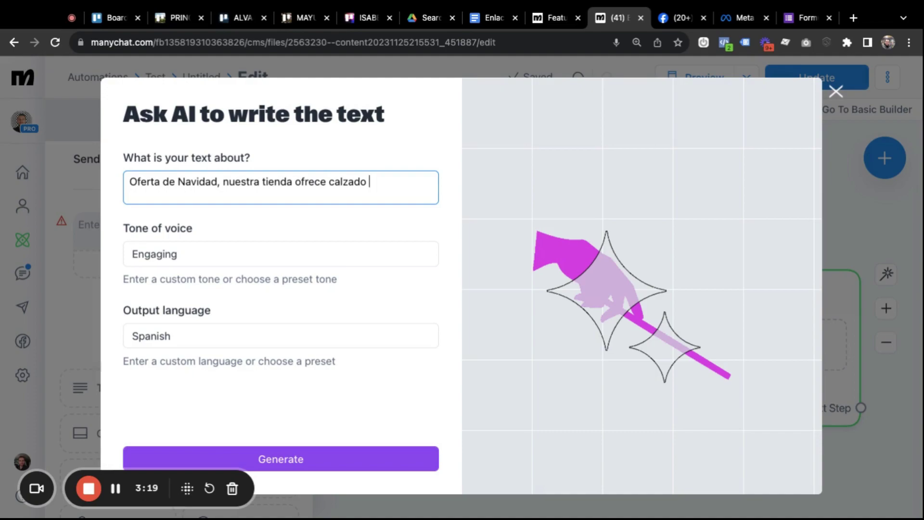
type(" hecho de mat4r")
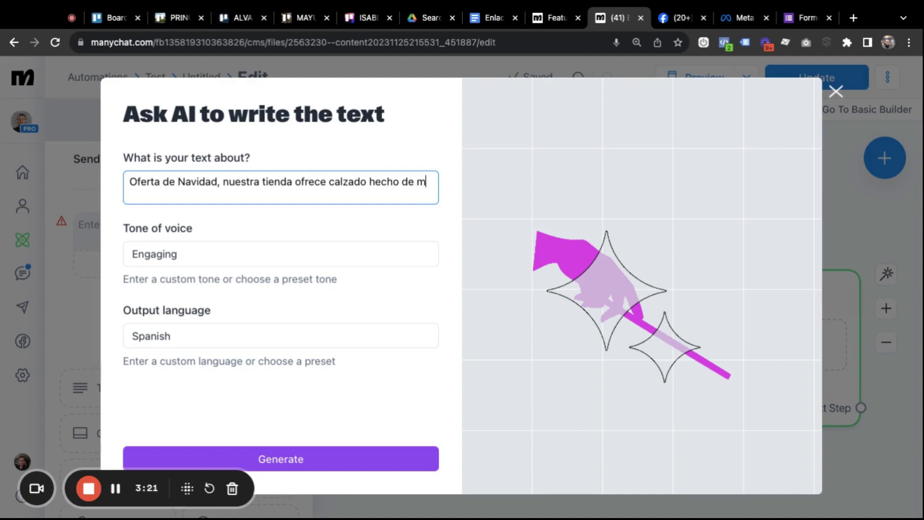
key("BackSpace")
type("erial")
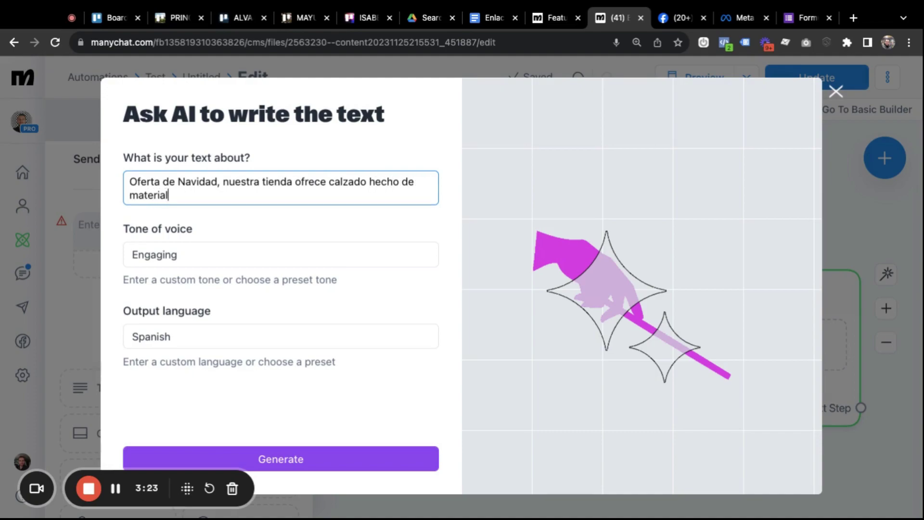
type("es biodegradav")
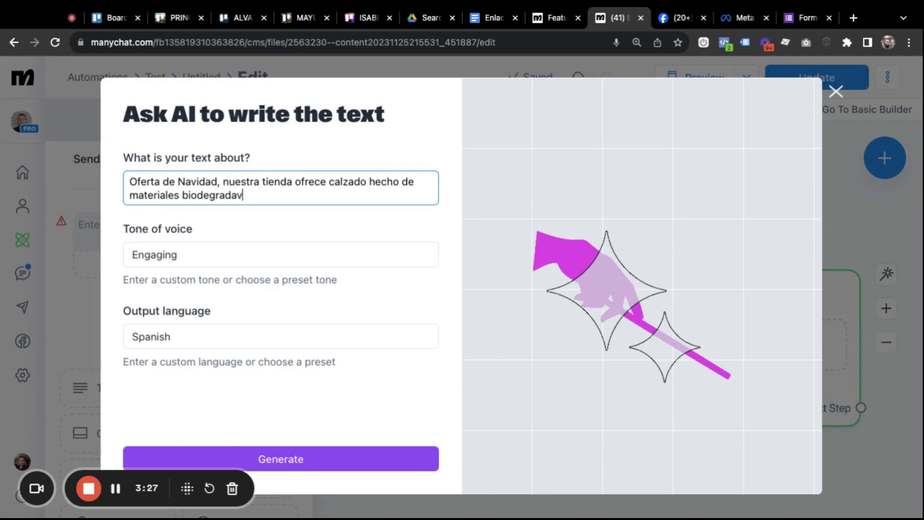
key("BackSpace")
type("bles")
Step: Extend the AI text description with ", y estamos haciendo una oferta en que damos el 20% de descuento a clientes que compren por Messenger."
type("estamos hacien")
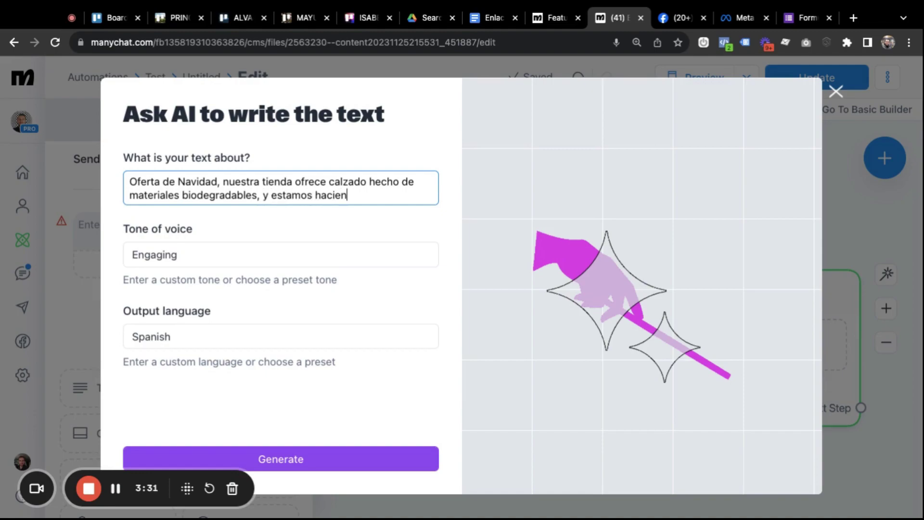
type("do u")
key("BackSpace")
key("BackSpace")
key("BackSpace")
key("BackSpace")
type("do una oferta en qle q")
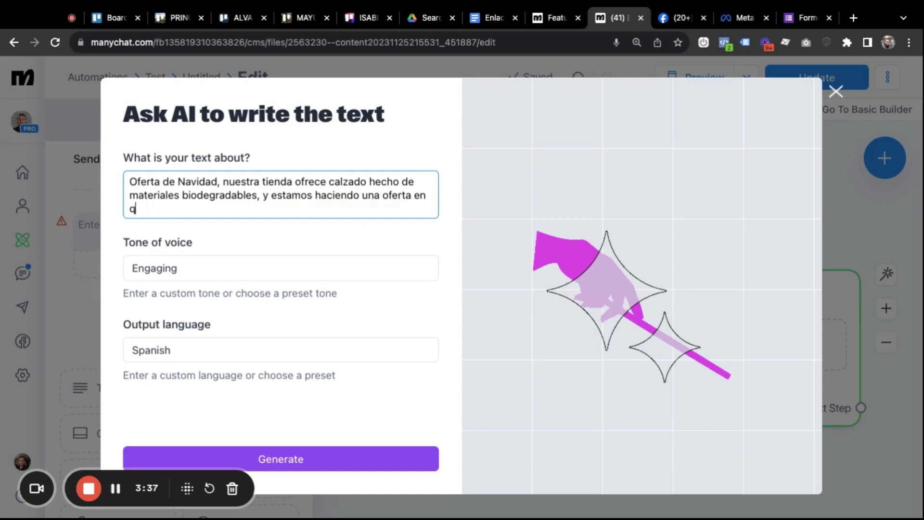
type("ue damos el")
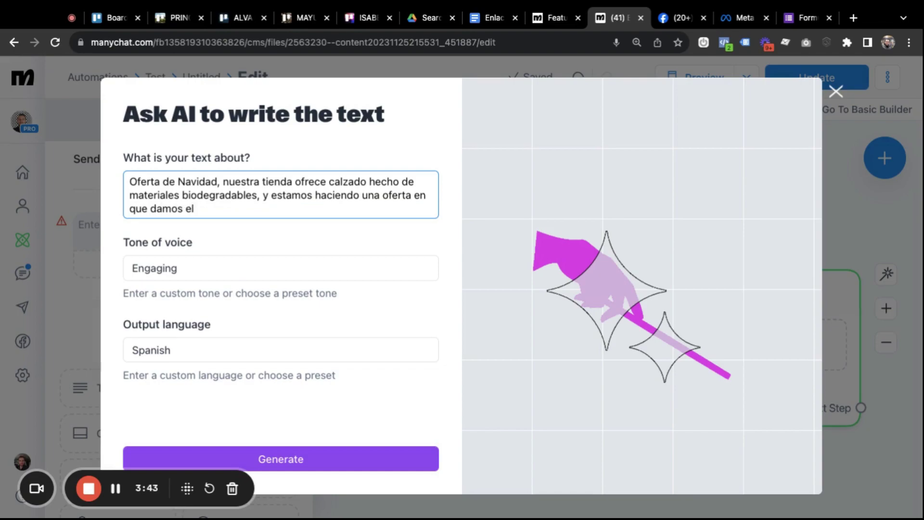
type(" 20 ")
type("% de desucent")
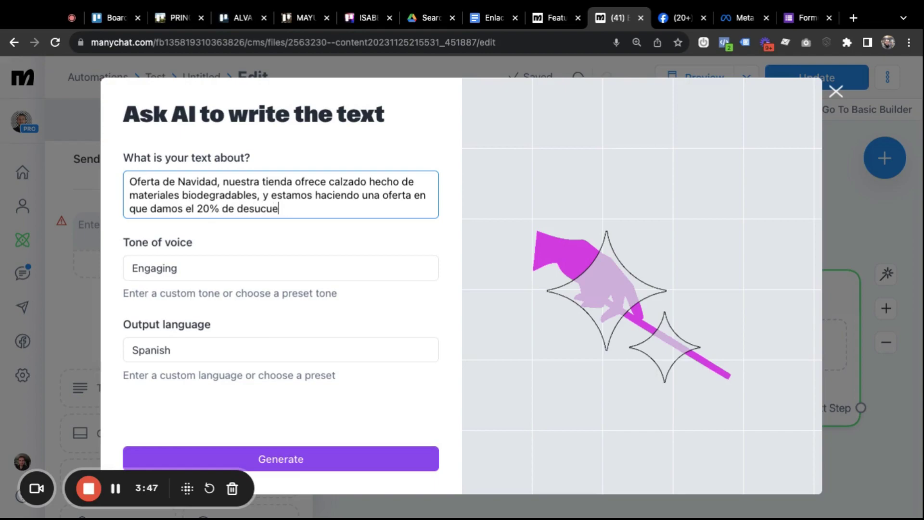
type("nto a cliente")
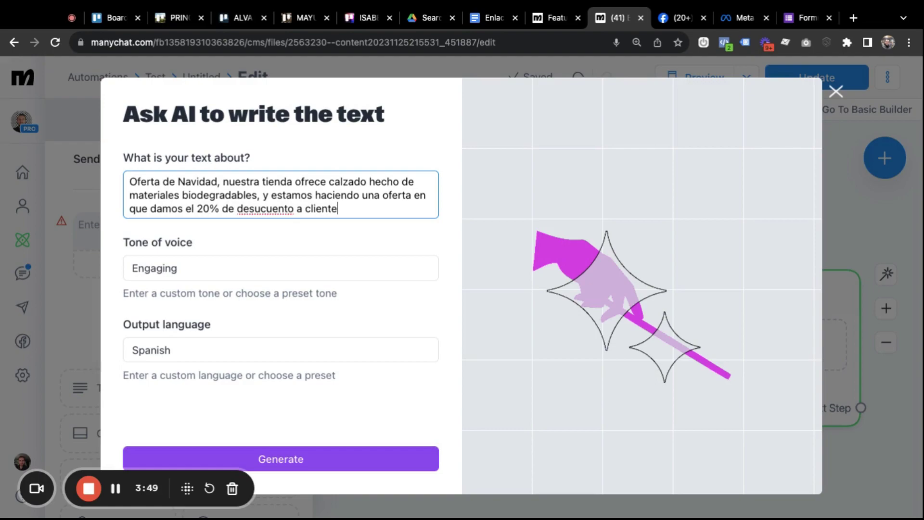
type("s que compren por Messenger.")
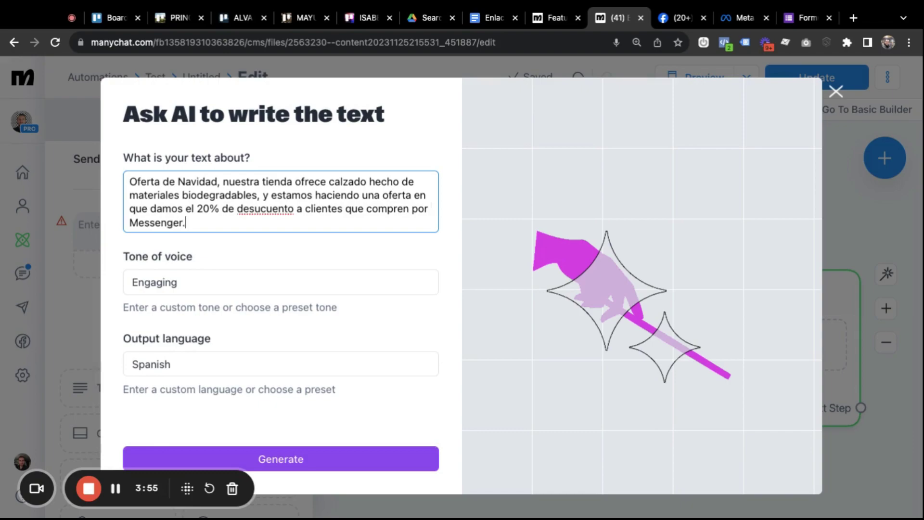
left_click(256, 209)
key("BackSpace")
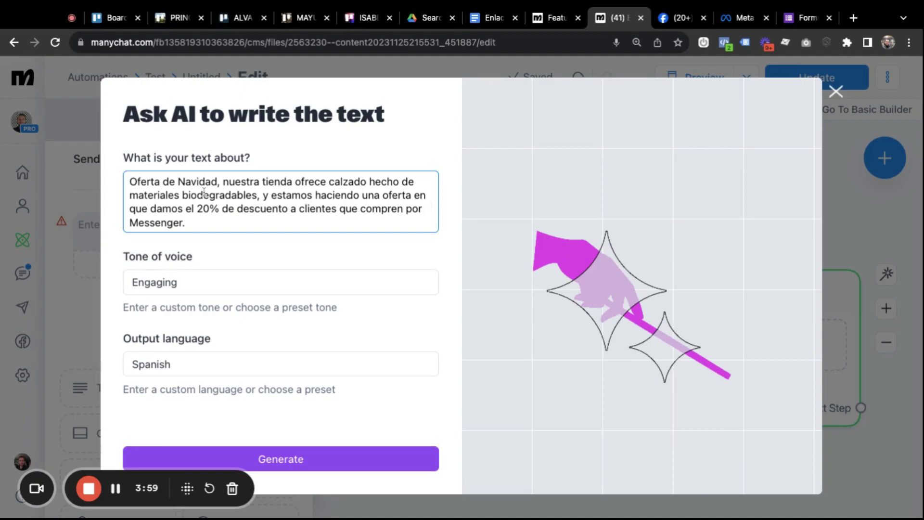
Step: Remove "Oferta de Navidad," from the start of the AI text description and begin it with a capitalized "Nuestra"
left_click_drag(220, 182, 127, 182)
key("BackSpace")
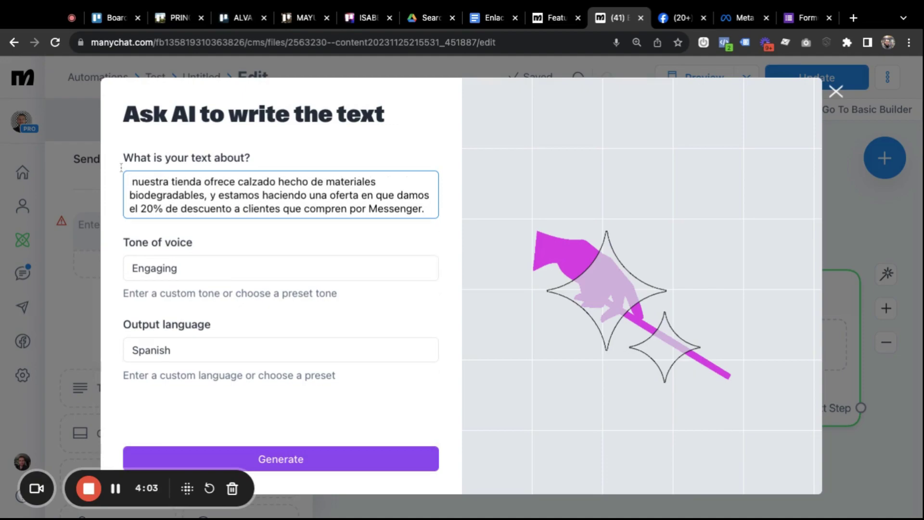
key("BackSpace")
type("N")
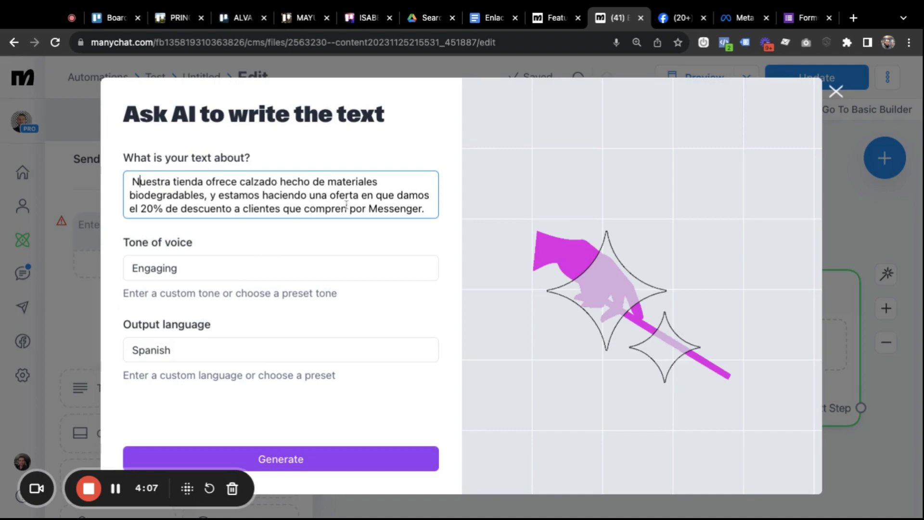
Step: Insert "para esta navidad" after "haciendo una oferta" in the AI text description
type(" o")
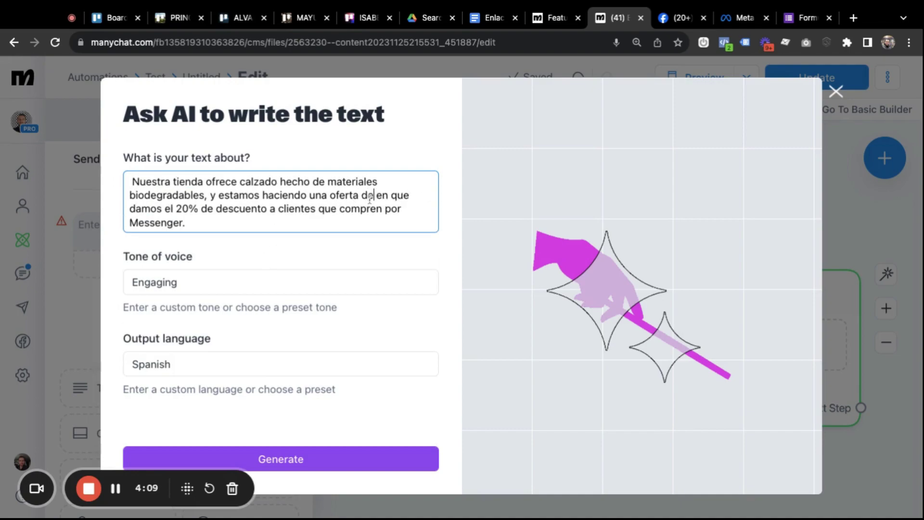
key("BackSpace")
type("oa")
key("BackSpace")
key("BackSpace")
type("pa")
key("BackSpace")
type("ara esta navidad")
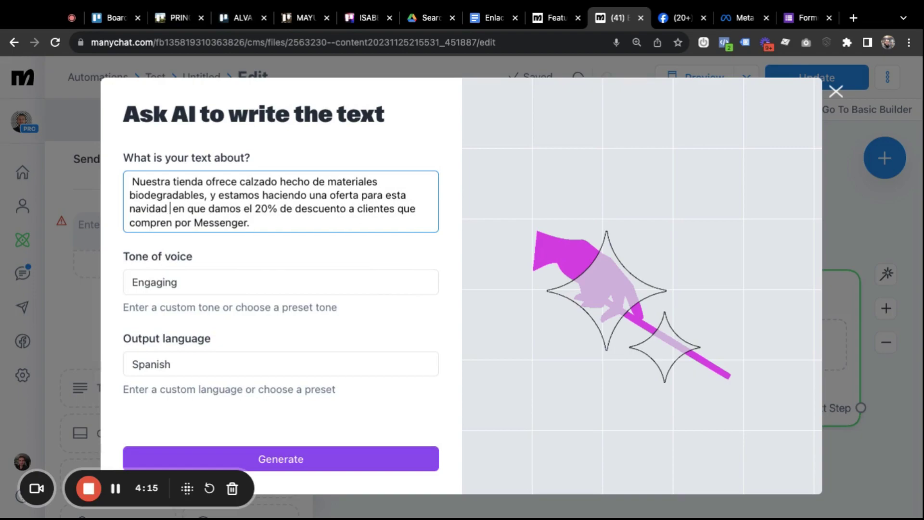
type(",")
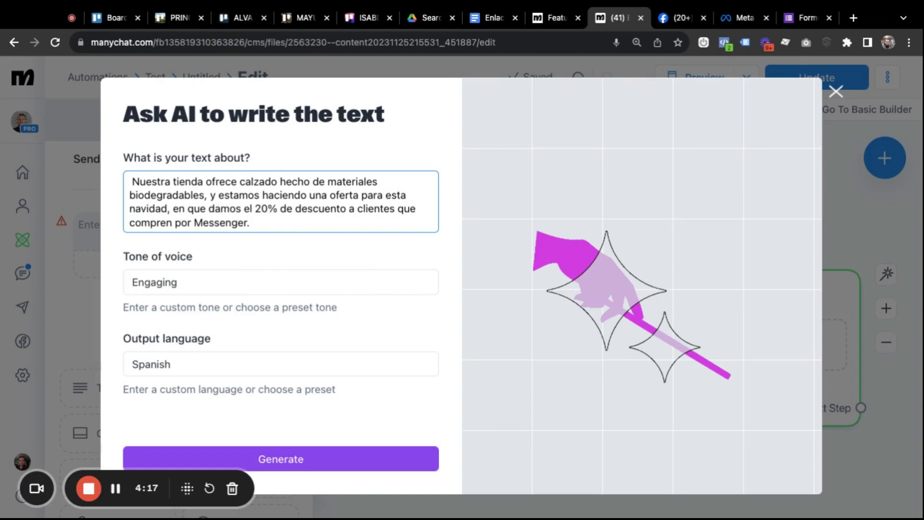
key("BackSpace")
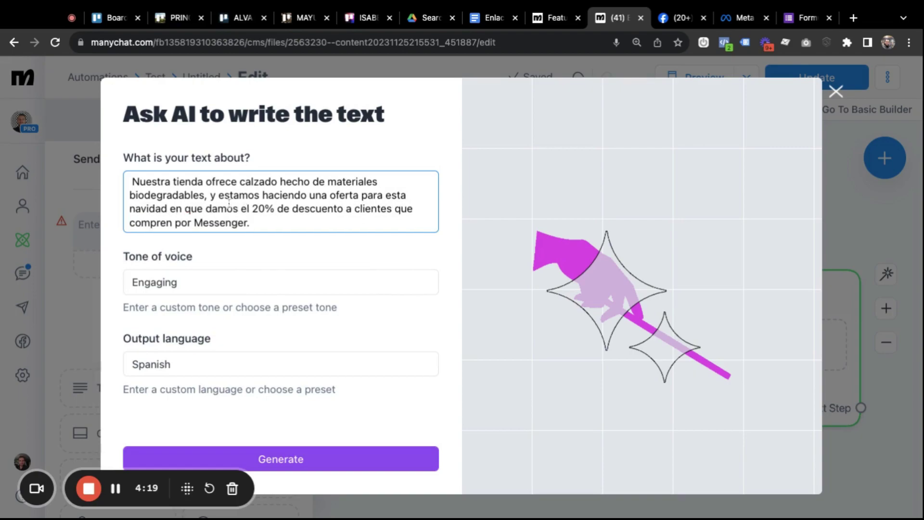
Step: Set the tone of voice to Friendly and generate the message options in Spanish
left_click(181, 283)
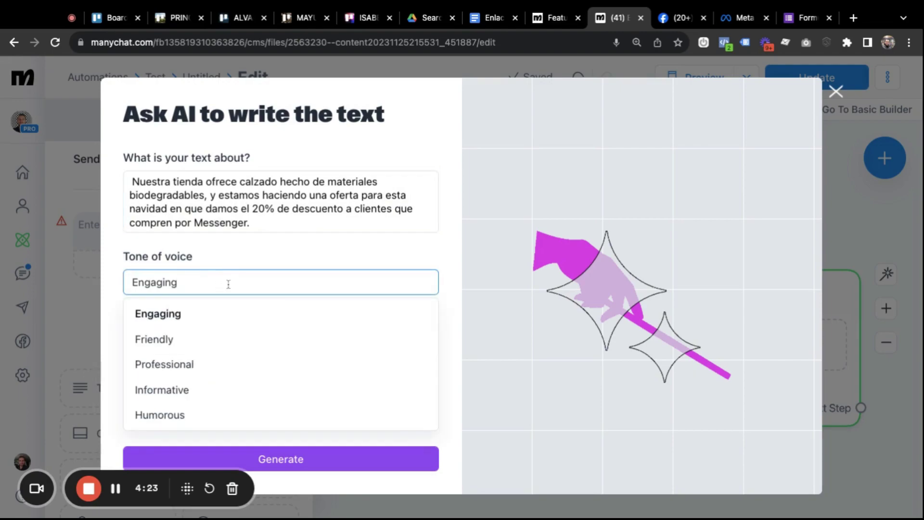
left_click(190, 339)
left_click(192, 279)
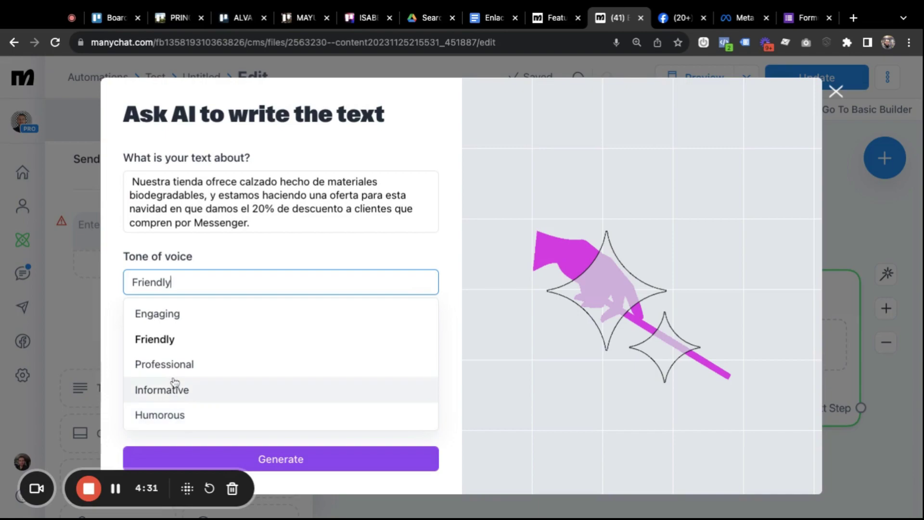
left_click(122, 310)
left_click(156, 364)
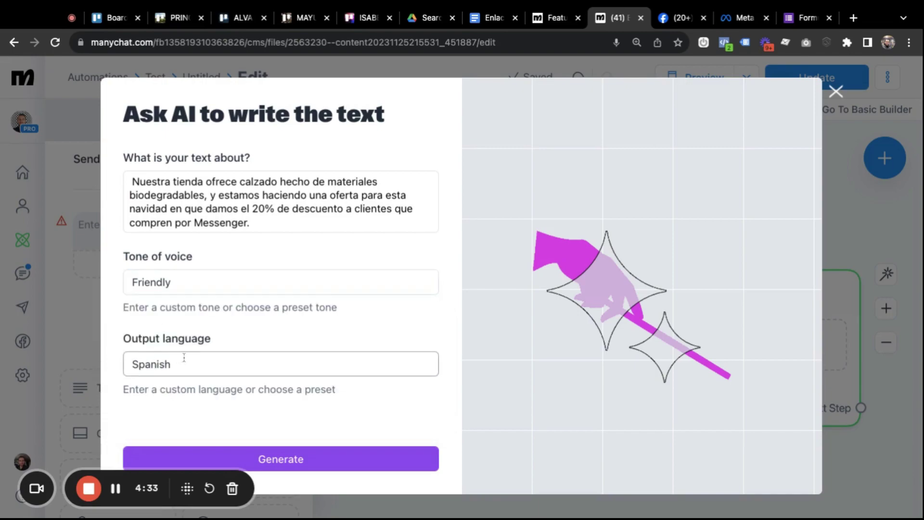
left_click(115, 406)
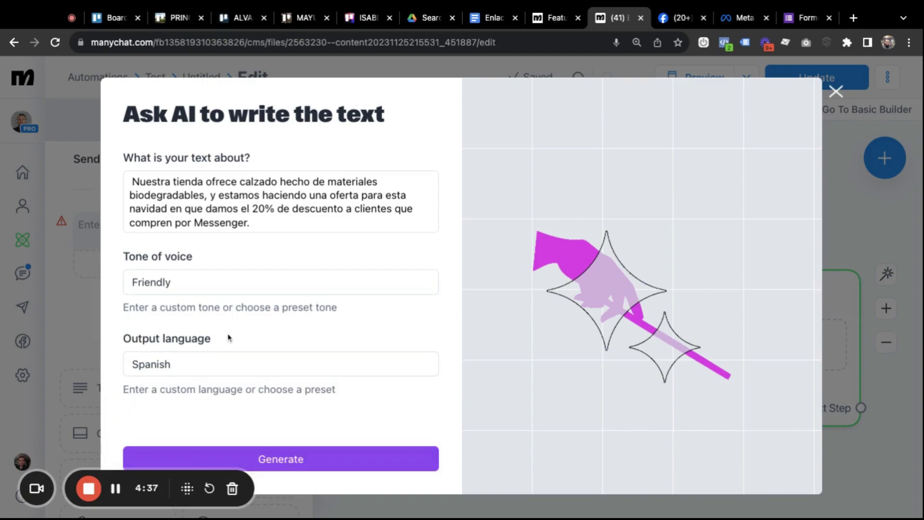
left_click(302, 457)
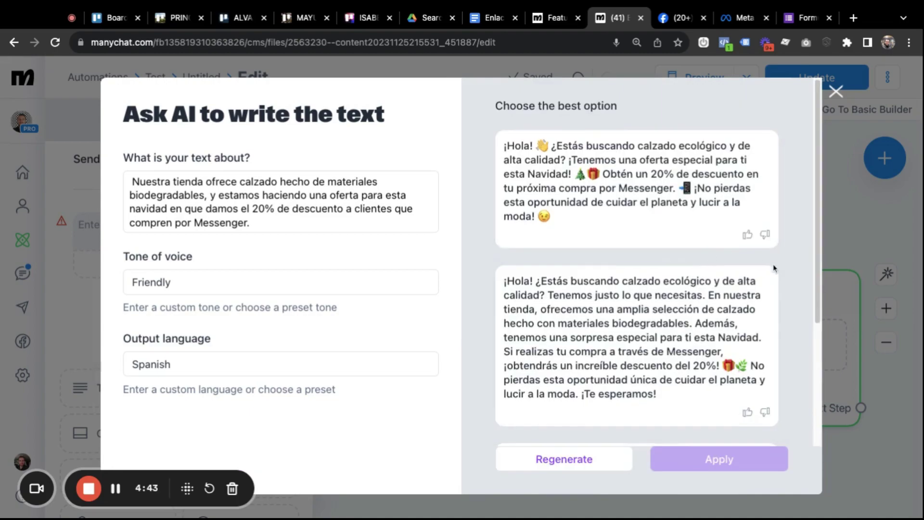
Step: Read through the AI-generated message options and compare their wording for the Christmas offer
scroll(765, 300, "down", 3)
scroll(768, 302, "up", 3)
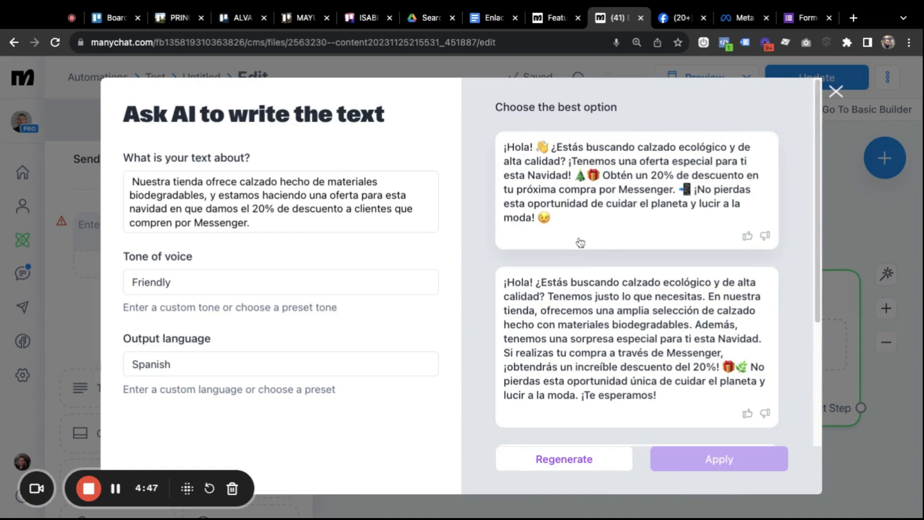
scroll(703, 357, "down", 3)
scroll(706, 359, "up", 3)
scroll(701, 235, "down", 3)
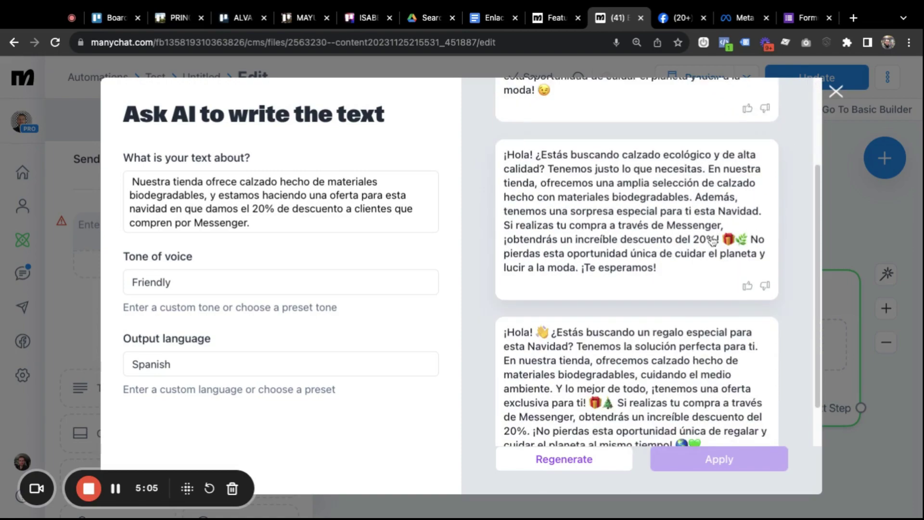
scroll(712, 241, "up", 3)
scroll(712, 240, "down", 4)
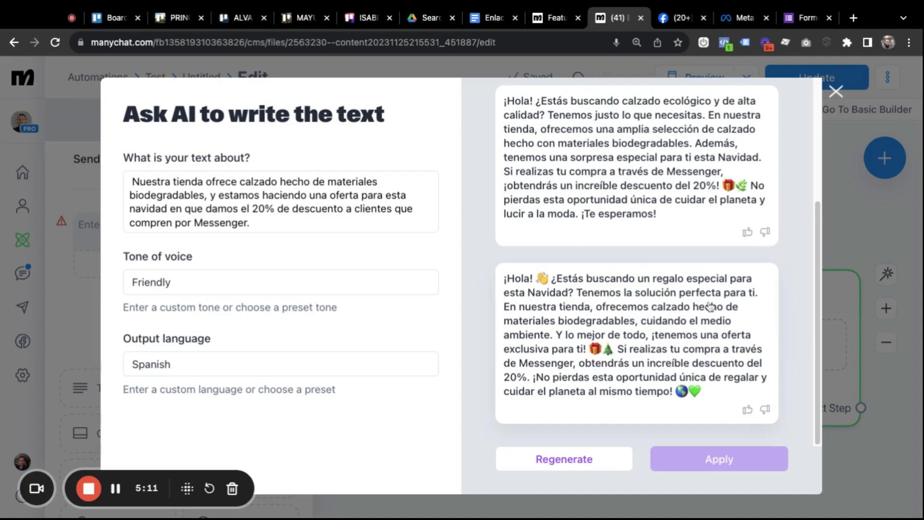
scroll(756, 362, "up", 1)
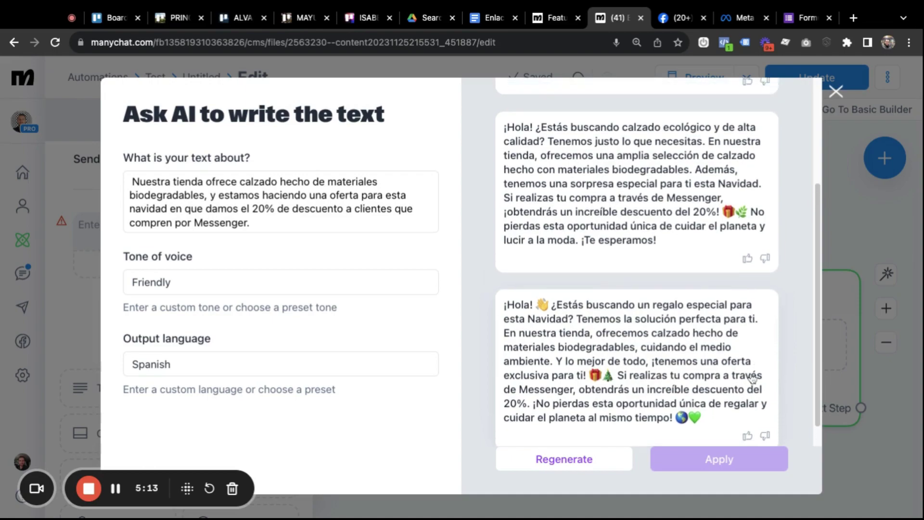
scroll(754, 376, "down", 1)
scroll(753, 379, "up", 2)
scroll(748, 373, "down", 2)
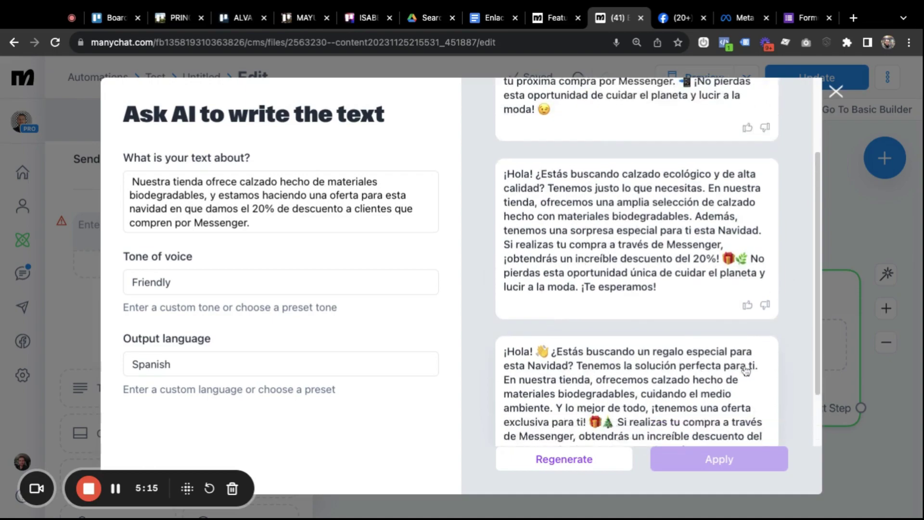
scroll(636, 359, "up", 4)
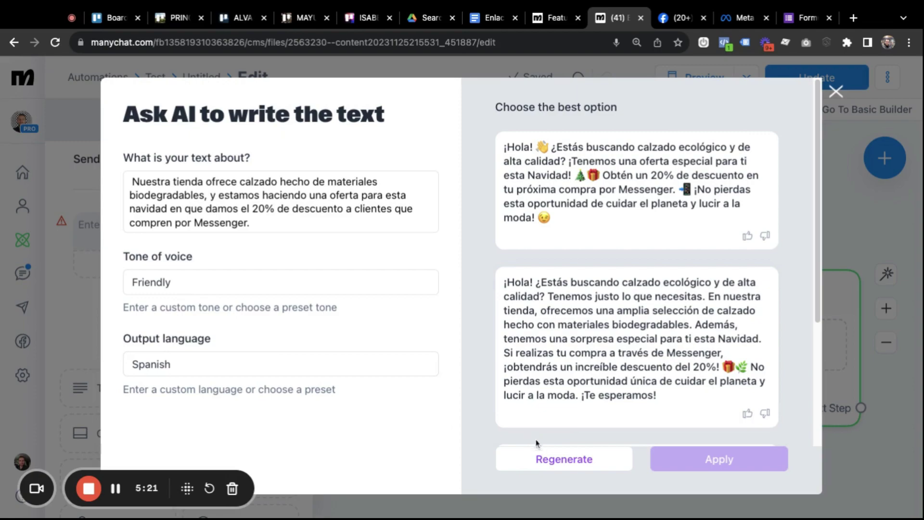
Step: Regenerate the AI message options with the same description and tone, and look through the new suggestions
left_click(543, 455)
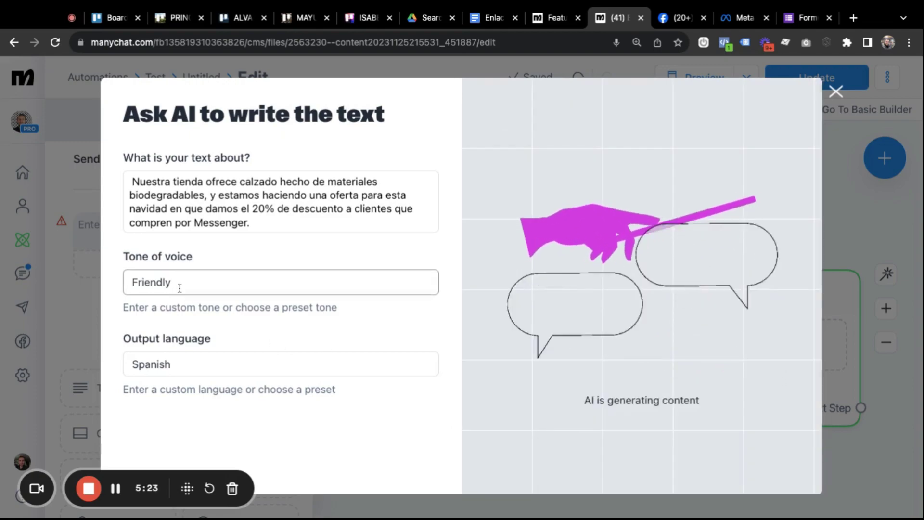
scroll(637, 433, "down", 5)
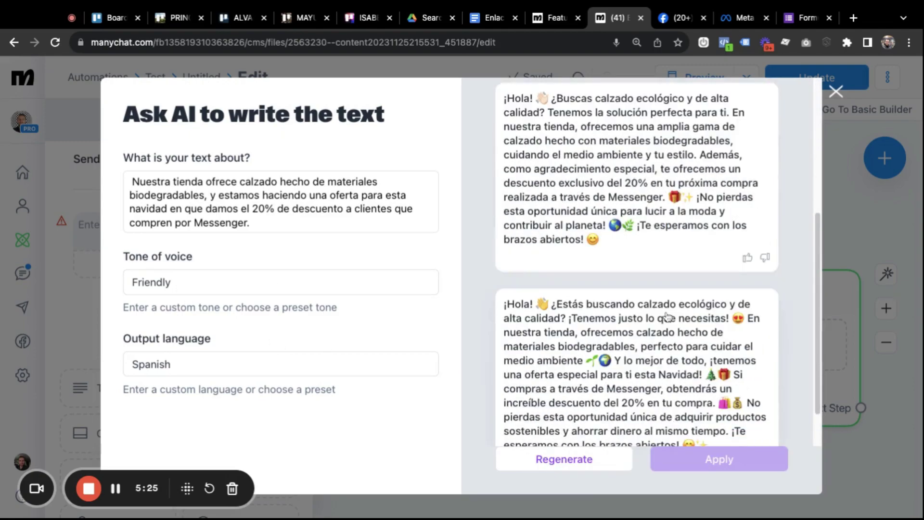
scroll(755, 321, "up", 5)
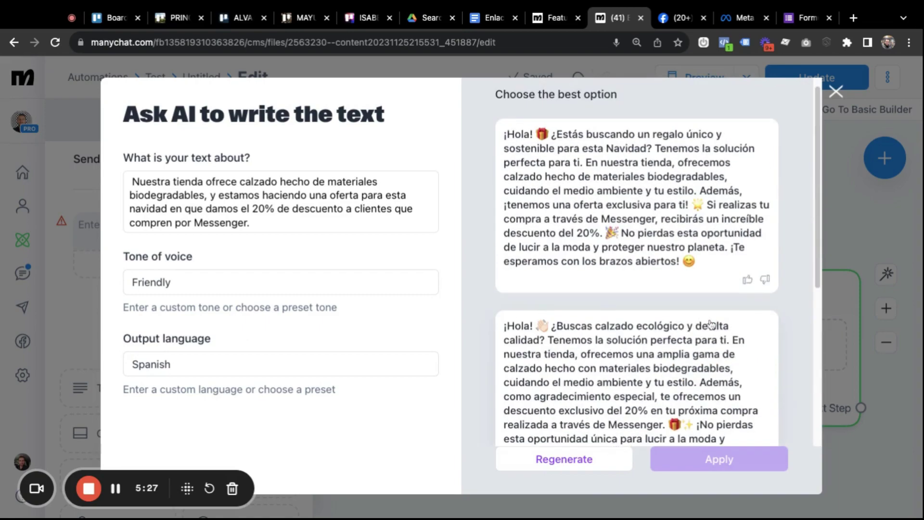
scroll(756, 321, "down", 5)
scroll(756, 321, "up", 5)
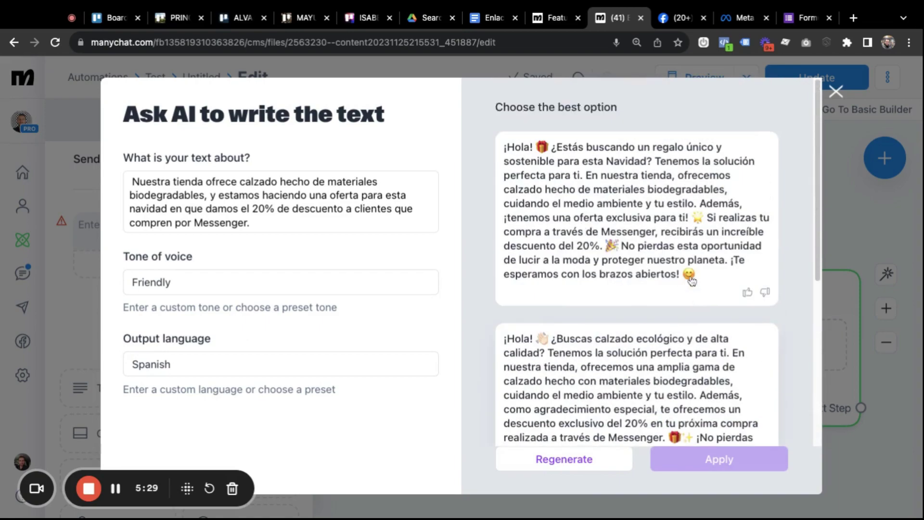
Step: Choose the Humorous tone of voice, and close the AI text assistant without applying any option
left_click(189, 285)
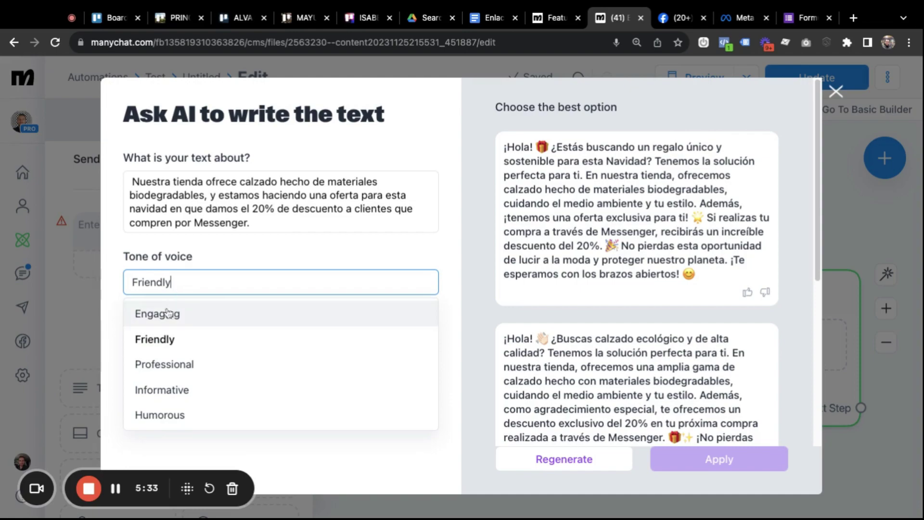
left_click(168, 415)
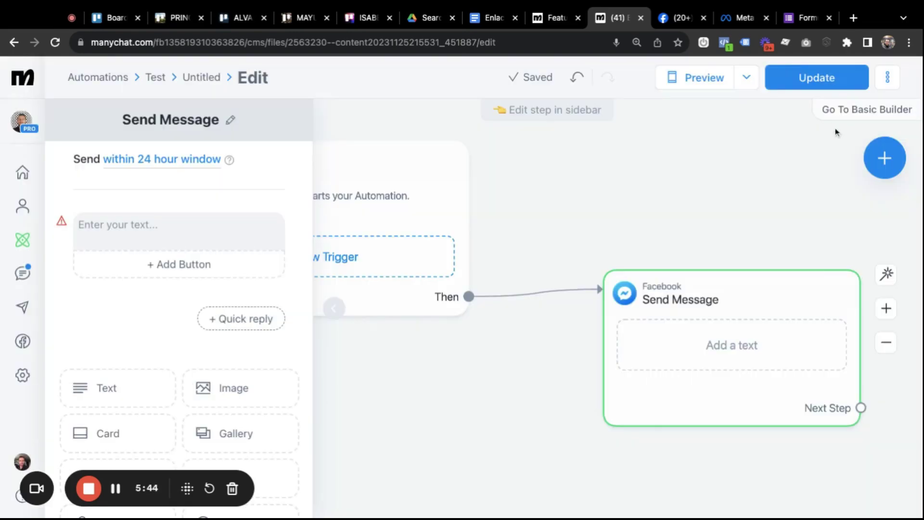
left_click(836, 92)
Step: Reopen the AI text assistant and describe biodegradable footwear, a 20% Christmas discount for Messenger buyers, and a call to action to use the button below the image
left_click(114, 231)
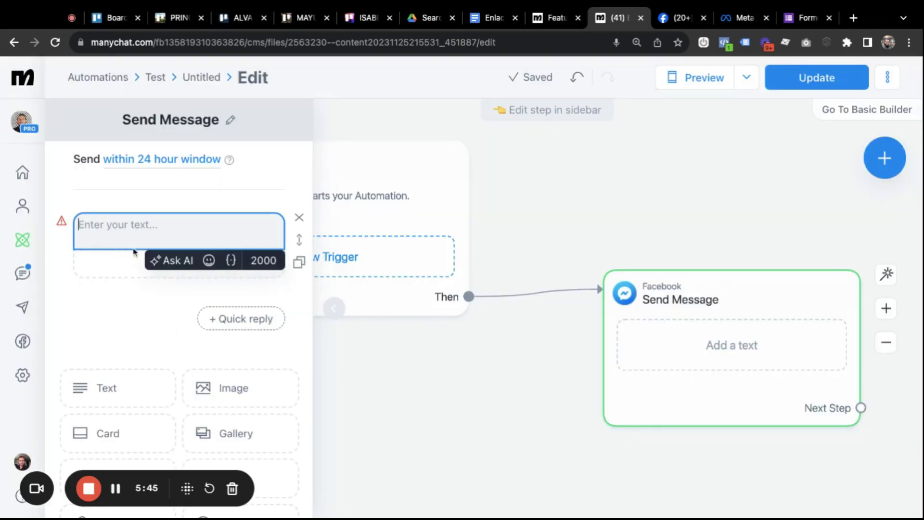
left_click(158, 260)
left_click(238, 196)
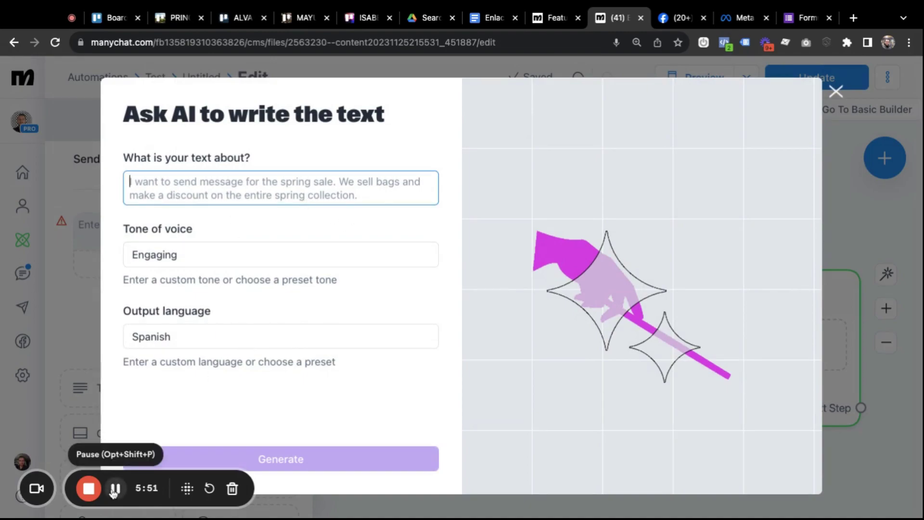
type("Nuestra tienda ofrece calzado en material biodagradable, y estamos haciendo una oferta para la próxima navidad en la que se le dará a los usuarios que compren a través de Messenger un descuento del 20%. El llamado a la acción es a hacer clic en el botón de abajo de la imagen para hacer su compra directamente en Messenger.")
Step: Review the call-to-action sentence in the AI text description and hyphenate the material's adjective as "bio-dagradable"
left_click(309, 219)
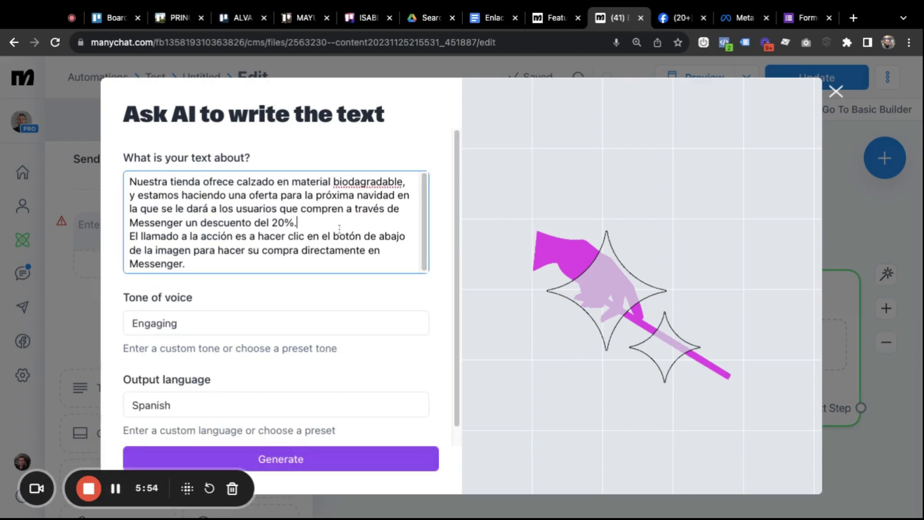
left_click_drag(130, 236, 199, 259)
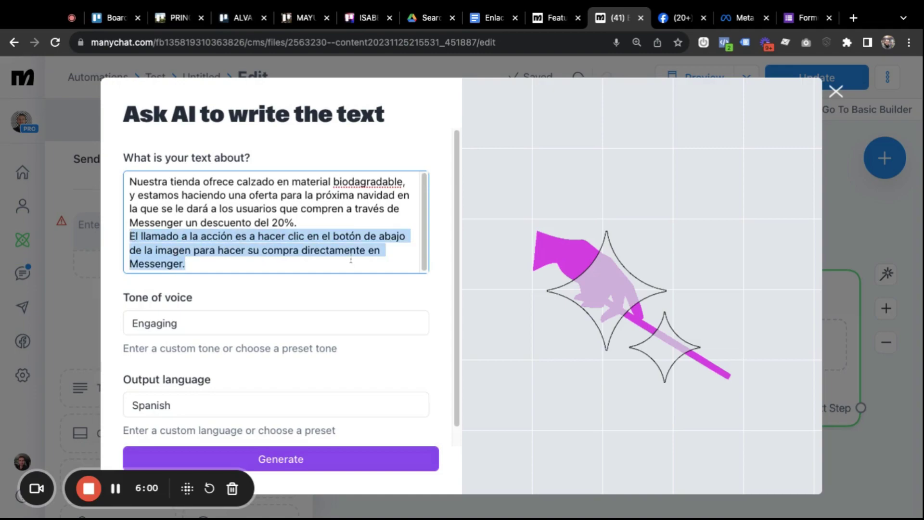
left_click(348, 182)
type("-")
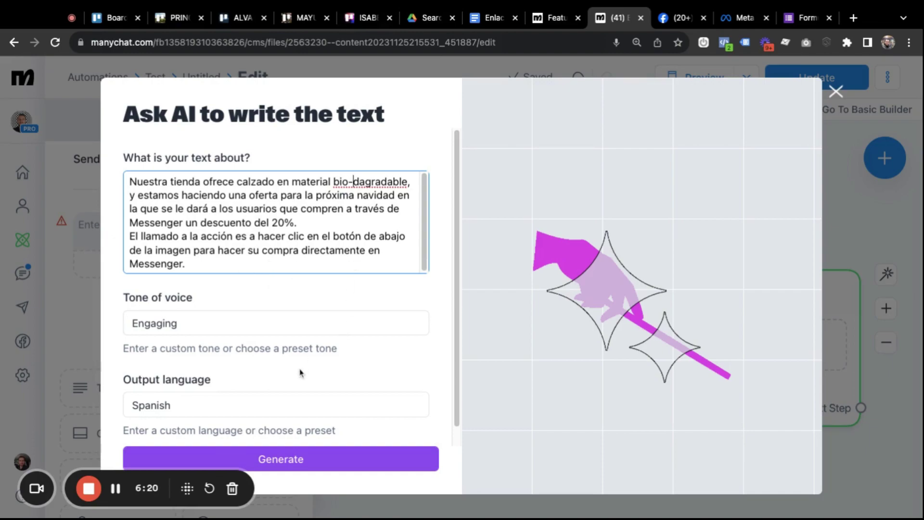
Step: Choose the Humorous tone of voice and generate message options from the biodegradable footwear description
scroll(301, 374, "down", 1)
left_click(187, 304)
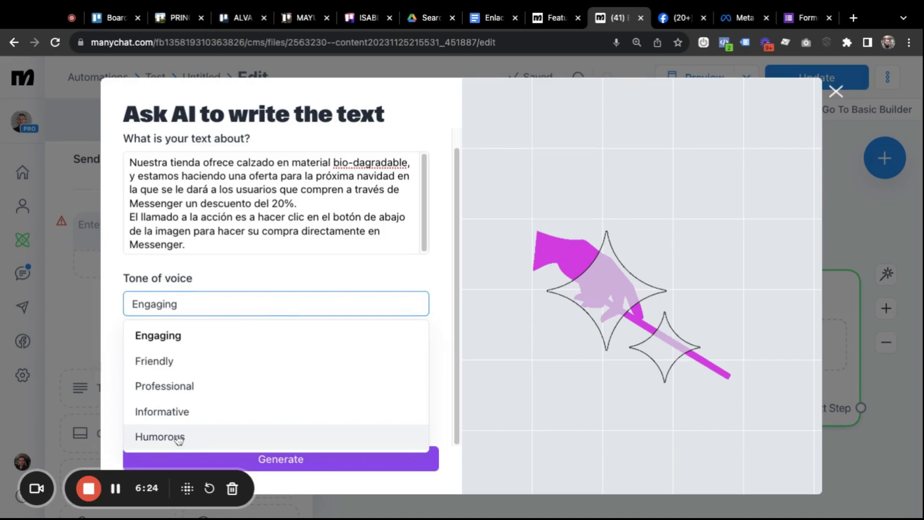
left_click(160, 436)
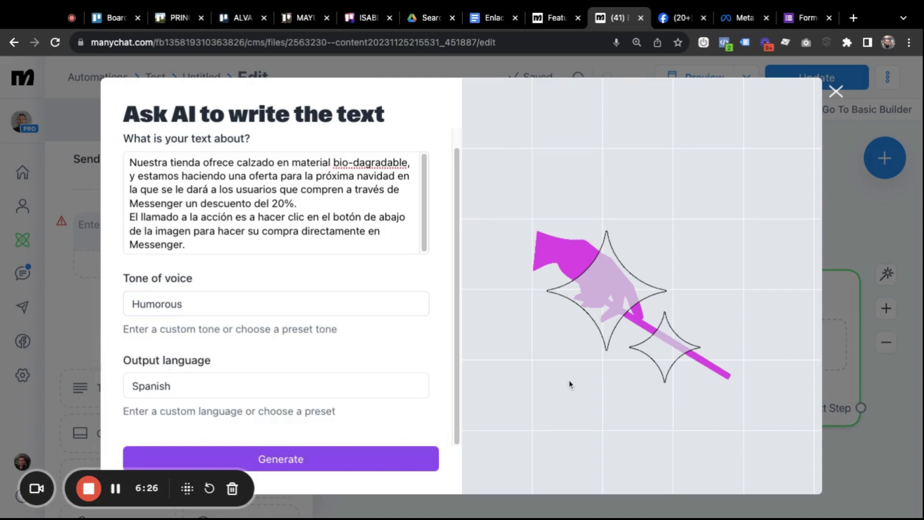
left_click_drag(198, 250, 128, 158)
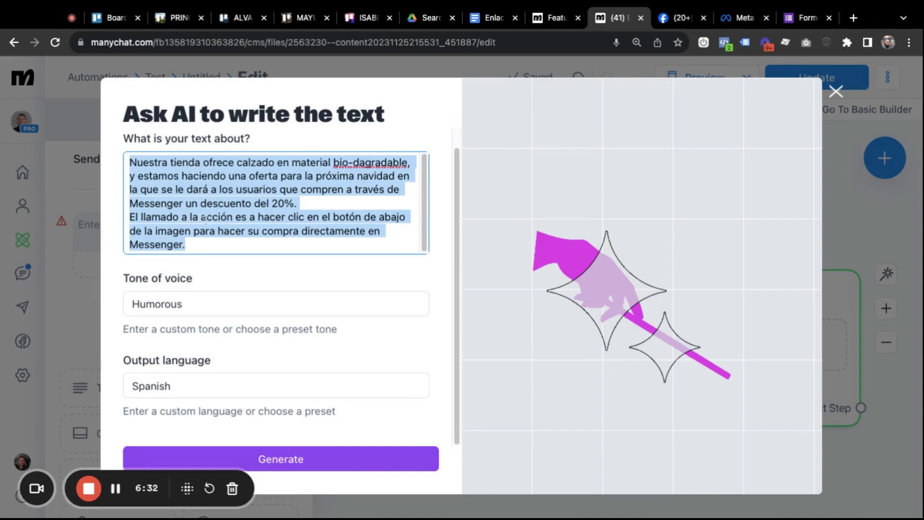
left_click(303, 463)
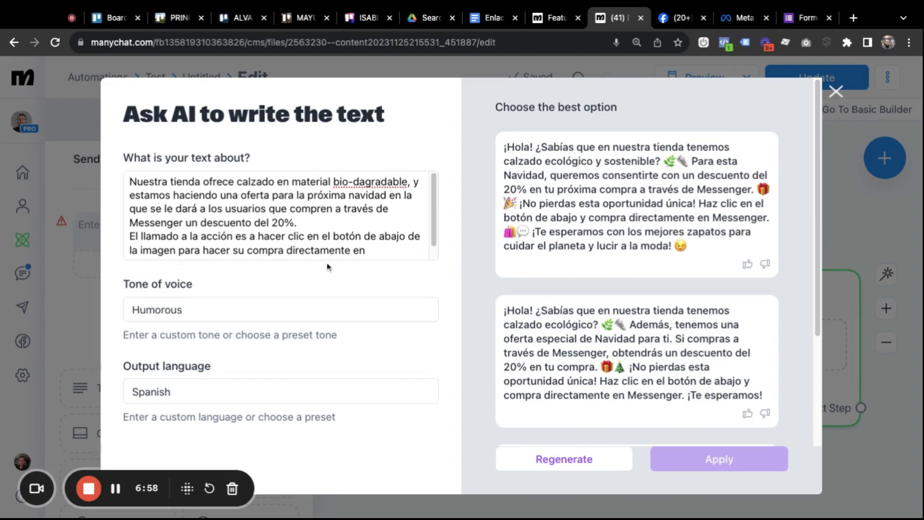
Step: Copy the whole AI text description and look through the generated Humorous message options
left_click(398, 253)
key("ctrl+a")
key("ctrl+c")
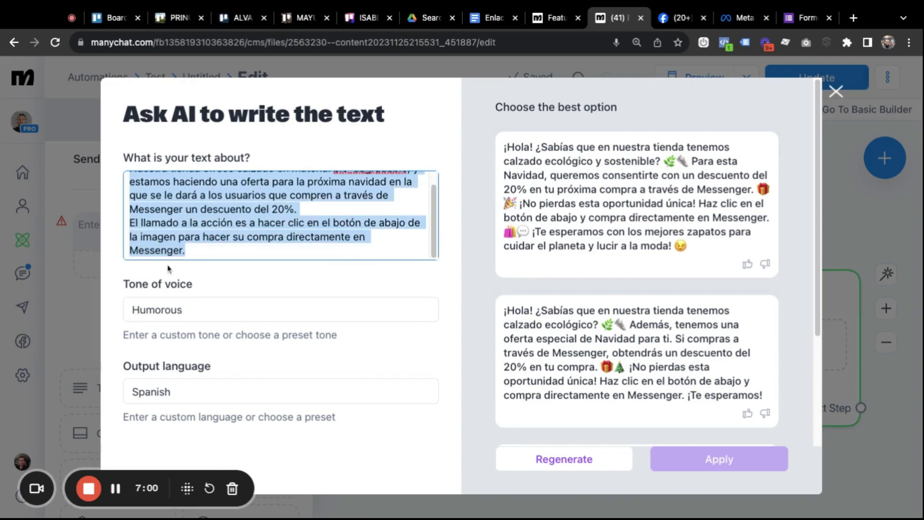
left_click(199, 255)
scroll(546, 346, "down", 1)
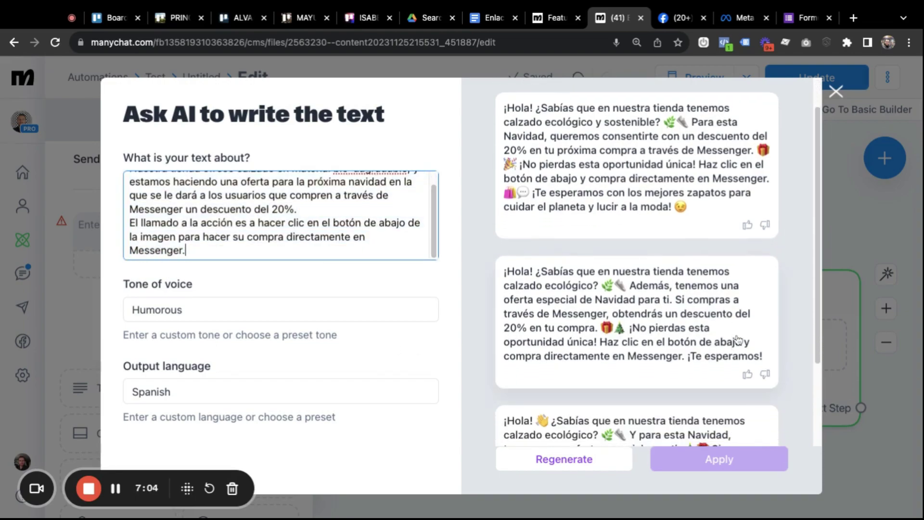
scroll(695, 367, "down", 3)
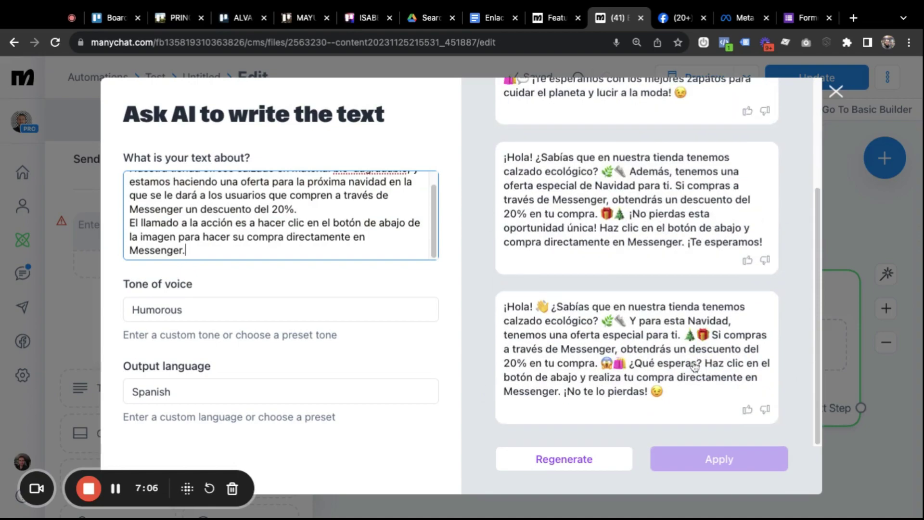
scroll(695, 368, "up", 3)
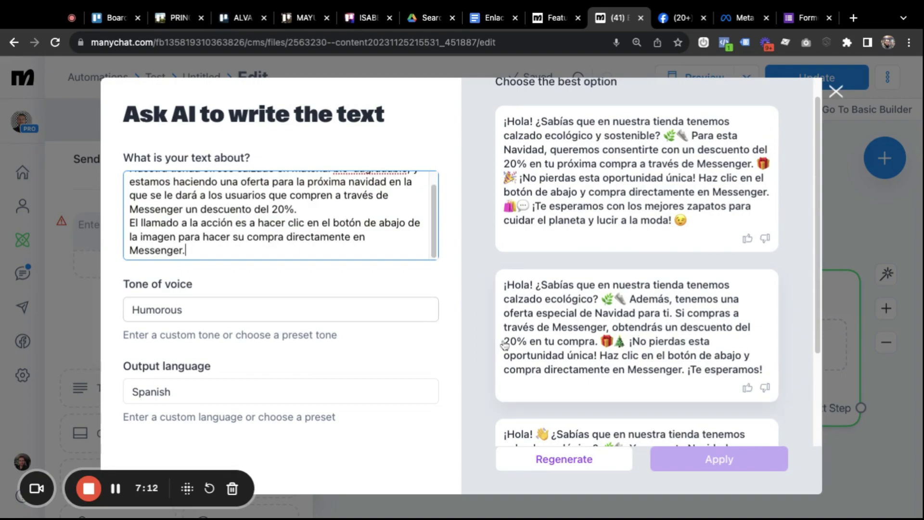
scroll(505, 346, "down", 3)
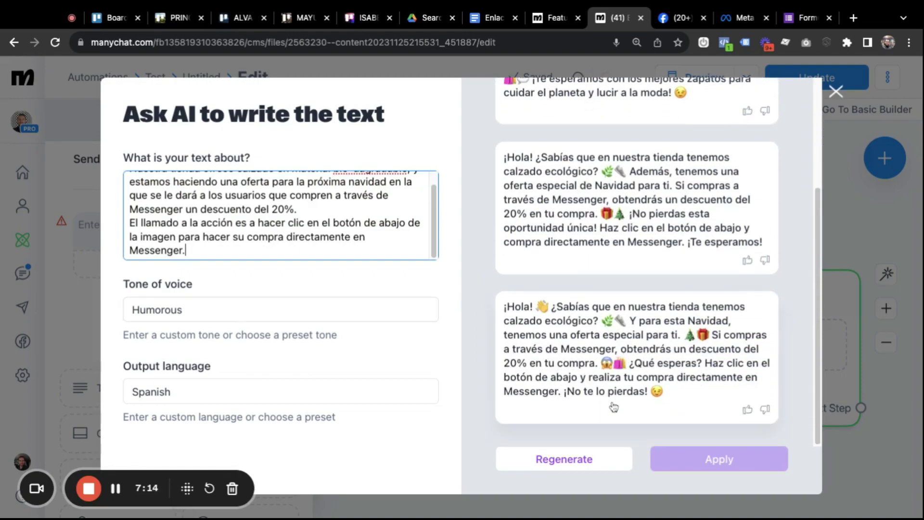
scroll(614, 407, "up", 4)
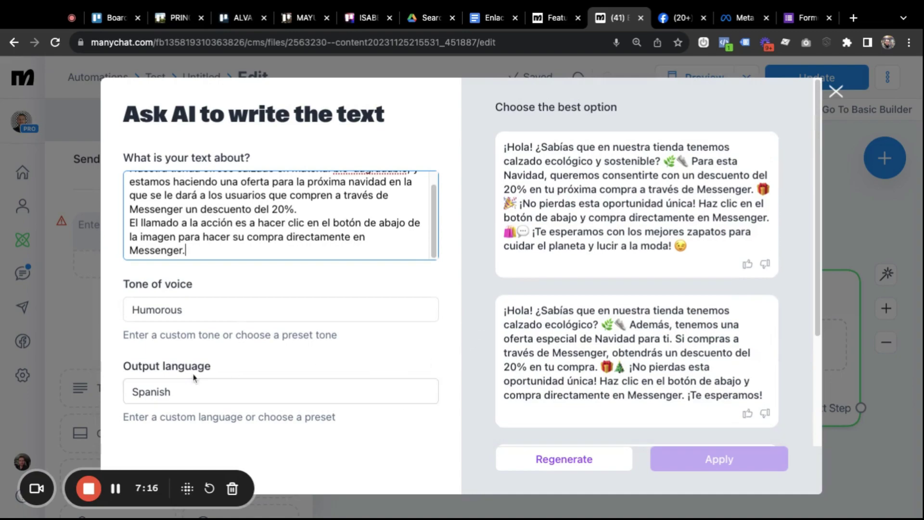
Step: Switch the tone of voice to Informative, try to regenerate the options, and close the AI text assistant without applying any
left_click(200, 308)
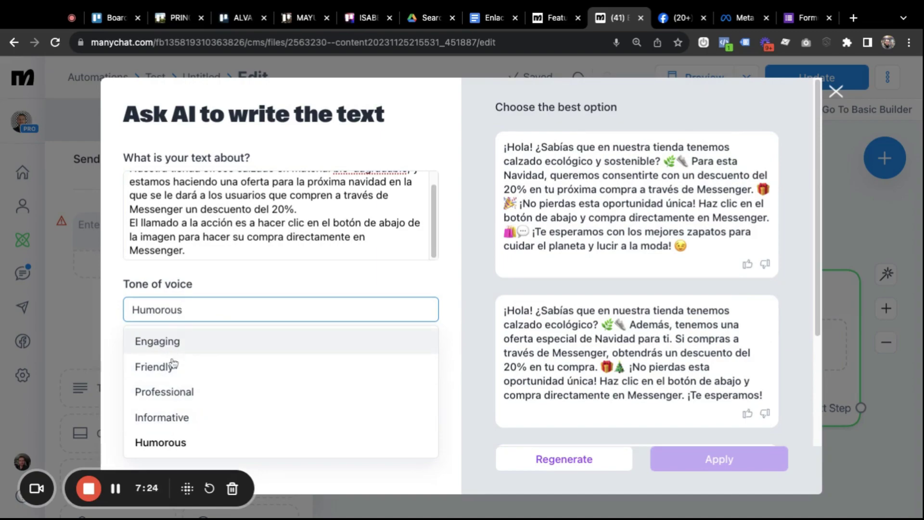
left_click(178, 418)
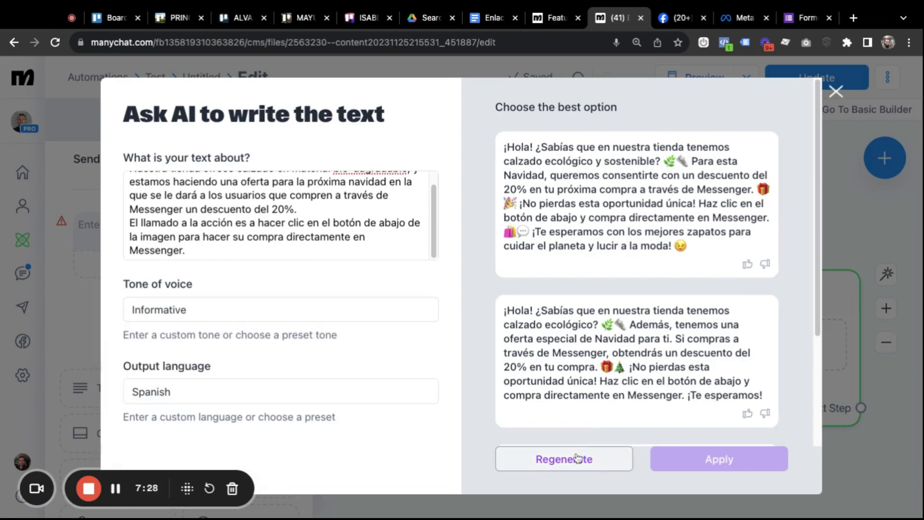
left_click(551, 458)
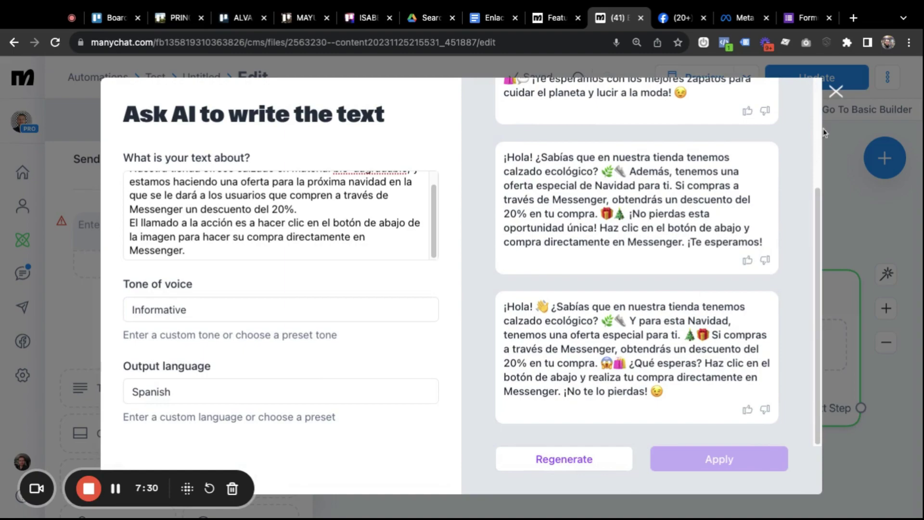
left_click(836, 93)
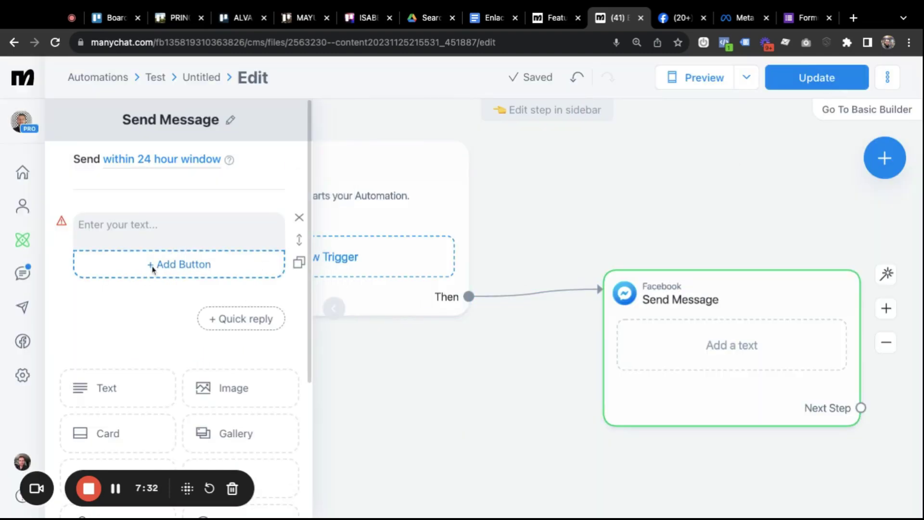
Step: Reopen the AI text assistant for the empty message and paste the copied footwear offer description
left_click(148, 242)
left_click(173, 261)
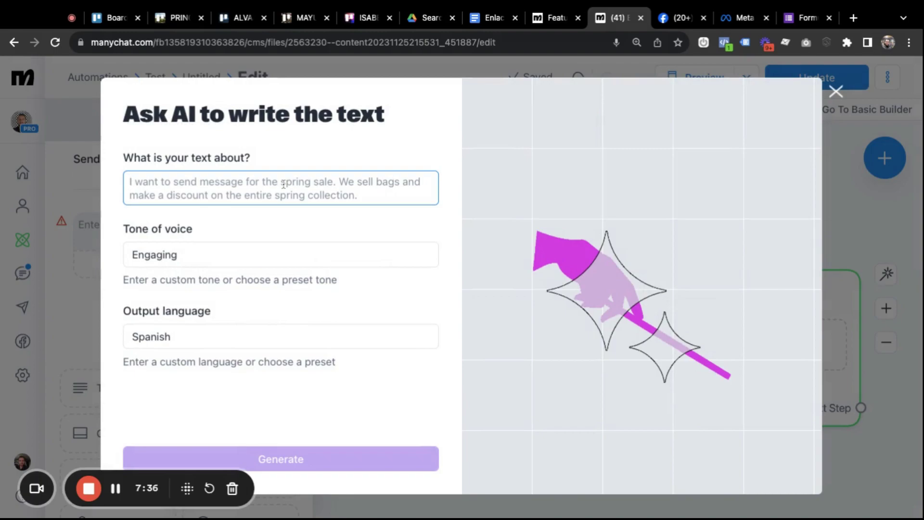
key("ctrl+v")
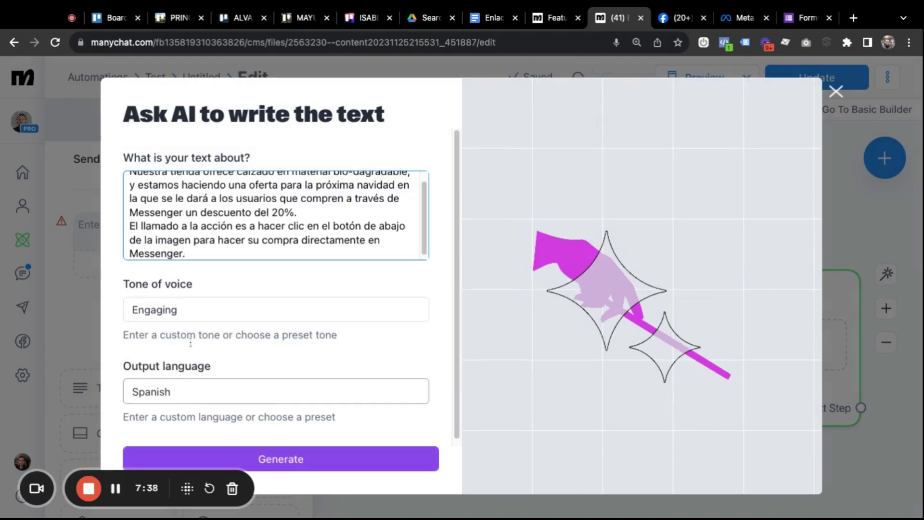
Step: Choose the Informative tone of voice and generate Spanish message options from the pasted description
left_click(185, 312)
left_click(176, 417)
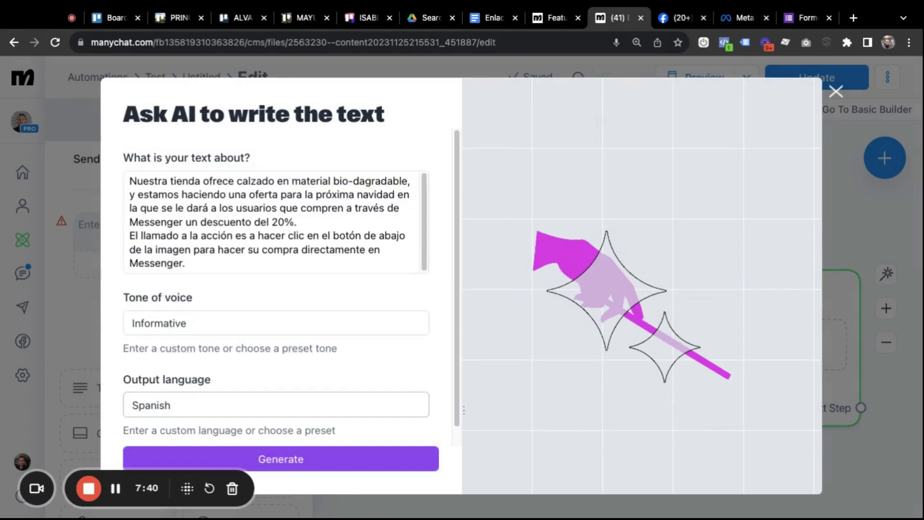
scroll(299, 411, "down", 1)
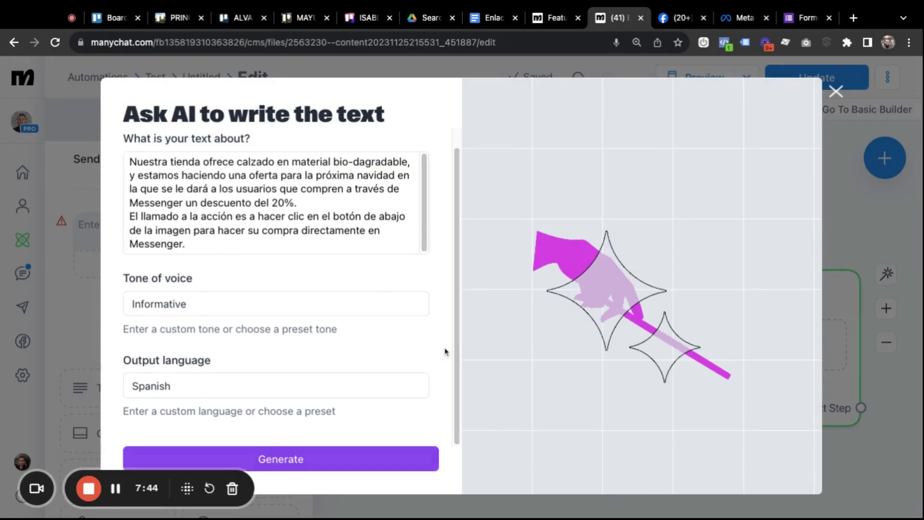
scroll(445, 351, "up", 1)
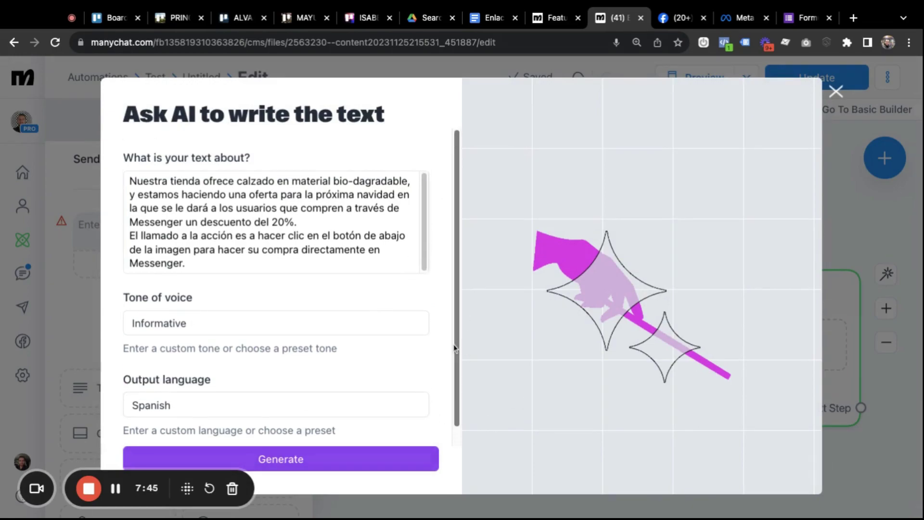
left_click(321, 458)
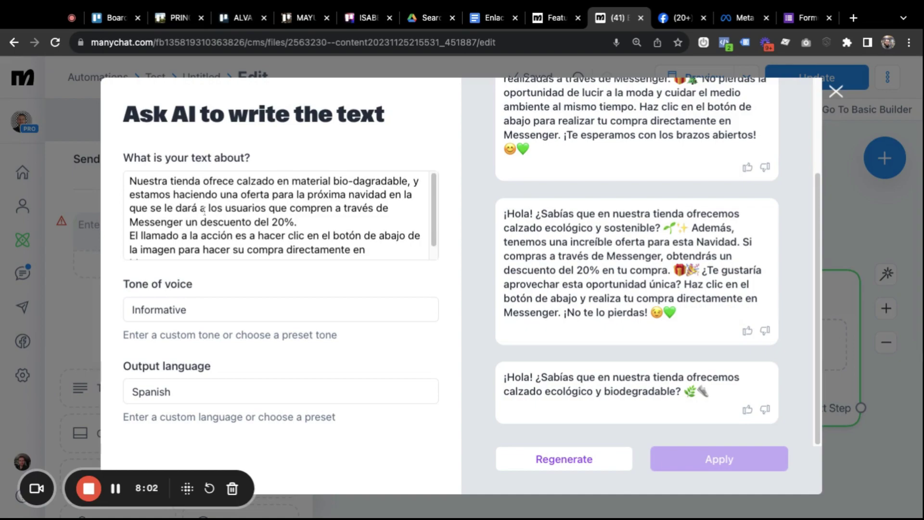
Step: Compare the Informative options and apply the one offering "calzado ecológico y sostenible" with "una increíble oferta para esta Navidad"
scroll(244, 211, "down", 1)
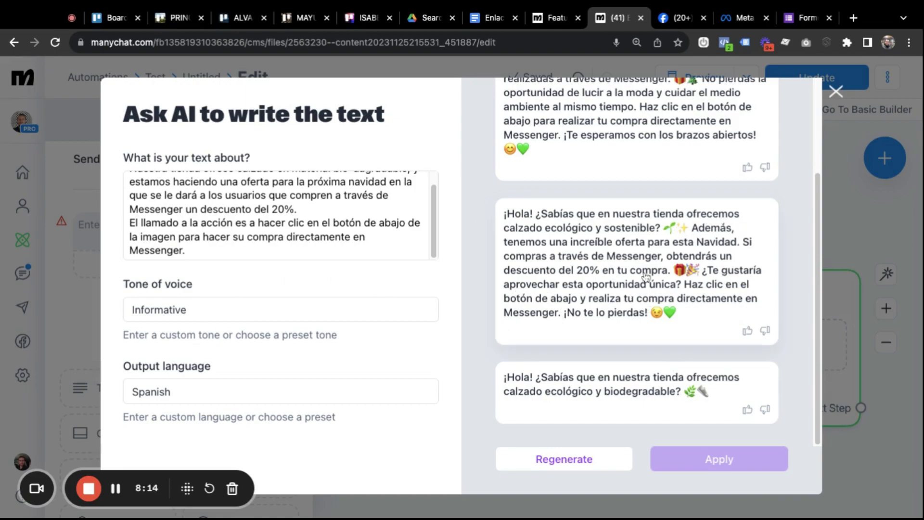
scroll(380, 248, "up", 1)
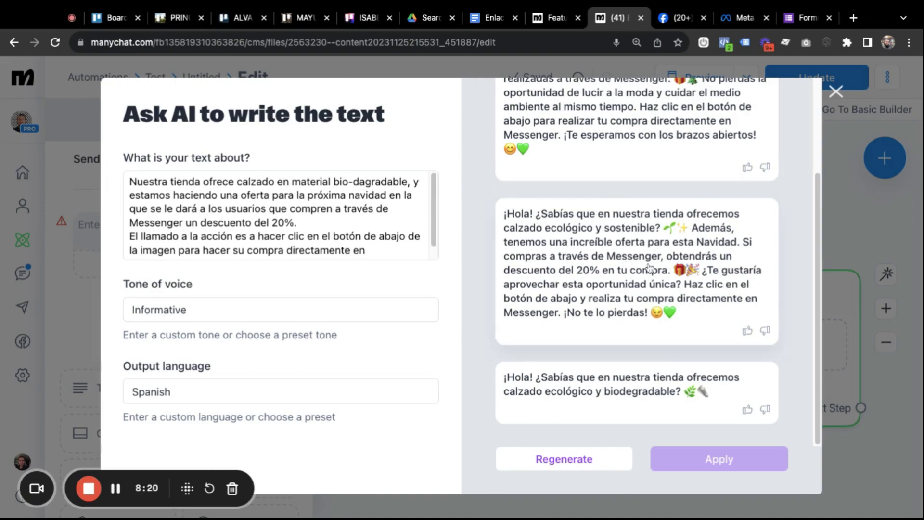
scroll(795, 337, "up", 3)
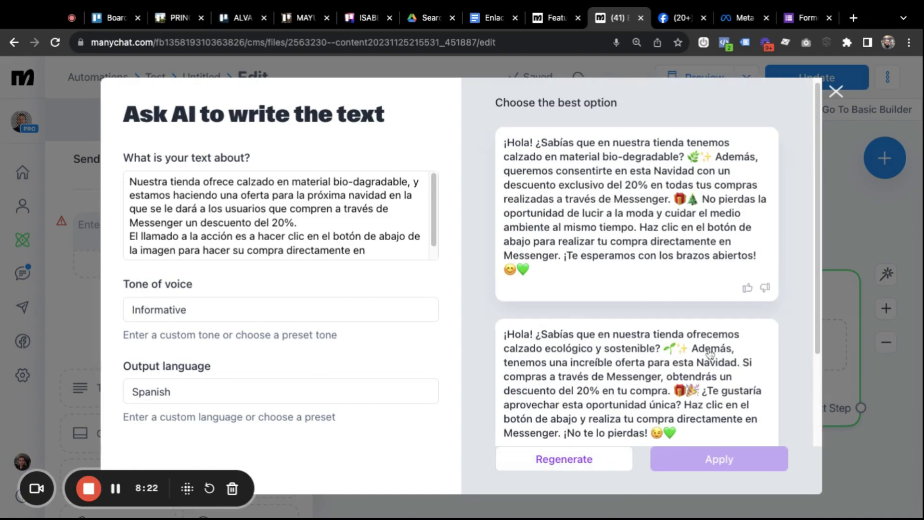
scroll(792, 381, "down", 3)
left_click(618, 301)
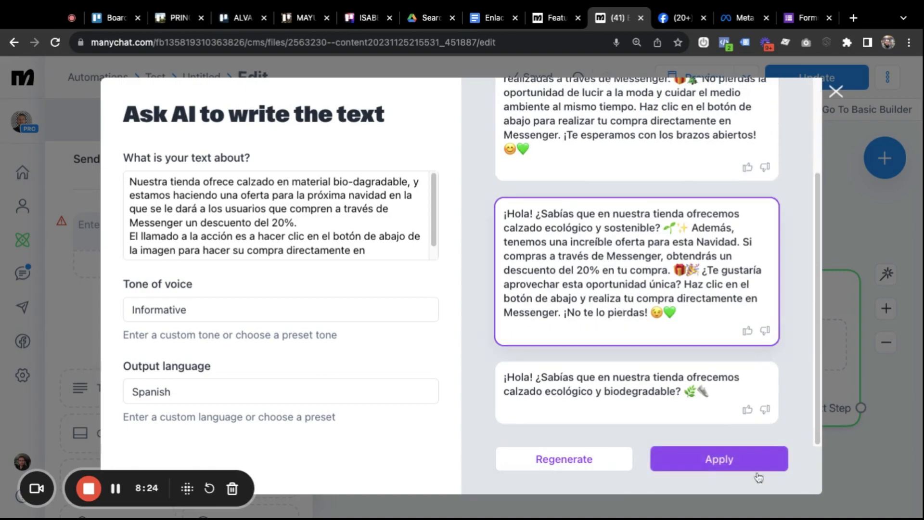
left_click(735, 470)
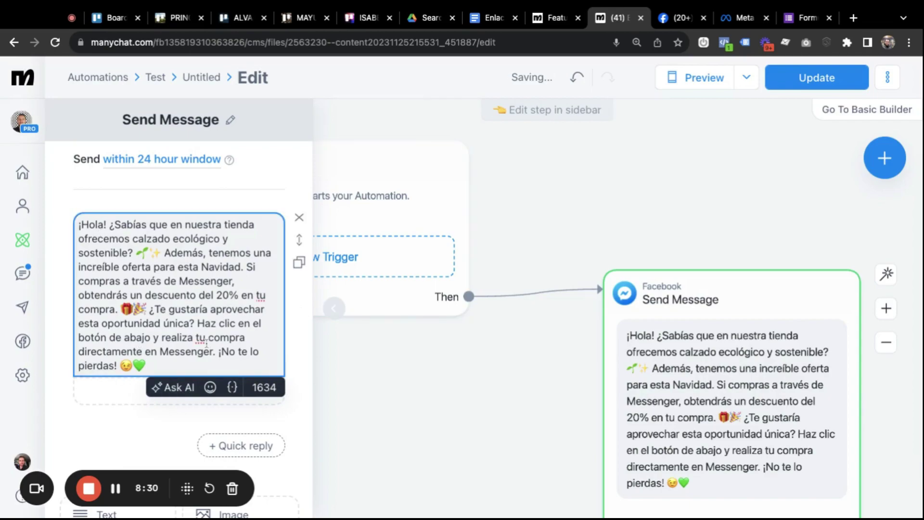
Step: Replace "tu" with "su" in the message's call to action so it reads "realiza su compra directamente en Messenger"
key("BackSpace")
key("BackSpace")
type("su")
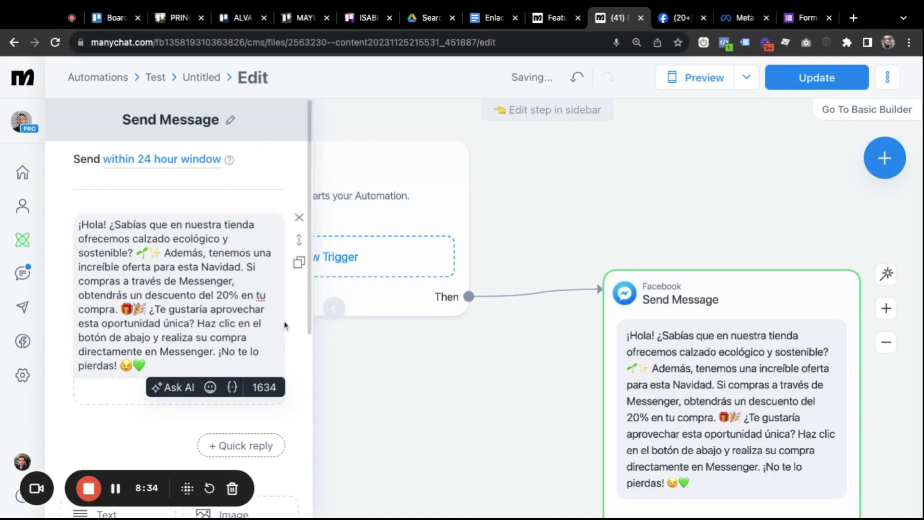
Step: Add an empty text block below the offer message, look over the available content types, and delete the empty block
scroll(115, 446, "down", 1)
scroll(114, 446, "down", 3)
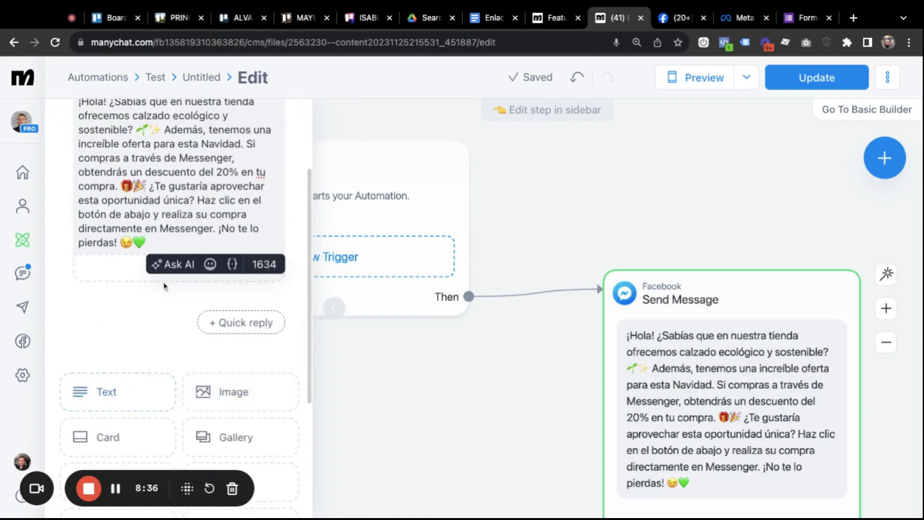
left_click(120, 400)
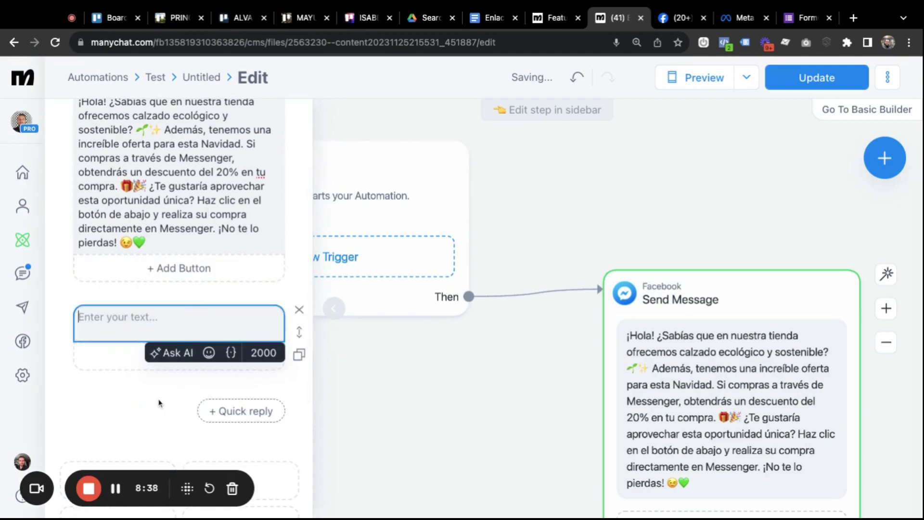
scroll(263, 428, "down", 3)
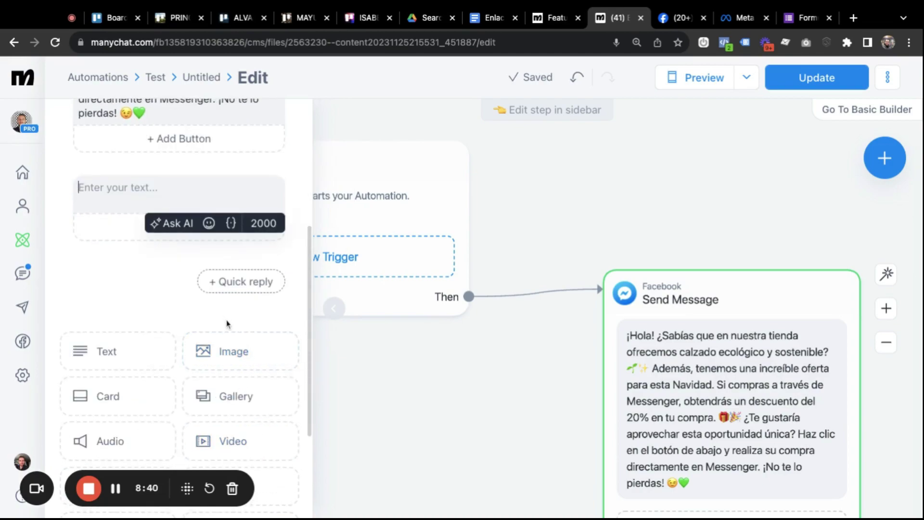
scroll(253, 433, "up", 1)
scroll(254, 405, "down", 3)
scroll(254, 376, "up", 3)
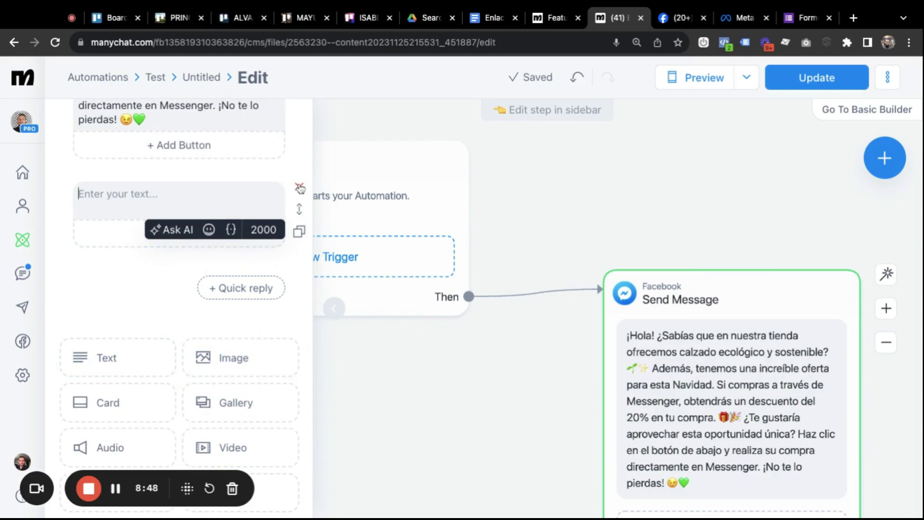
left_click(299, 187)
Step: Insert the First Name system field right after "¡Hola!" in the offer message
scroll(240, 177, "up", 5)
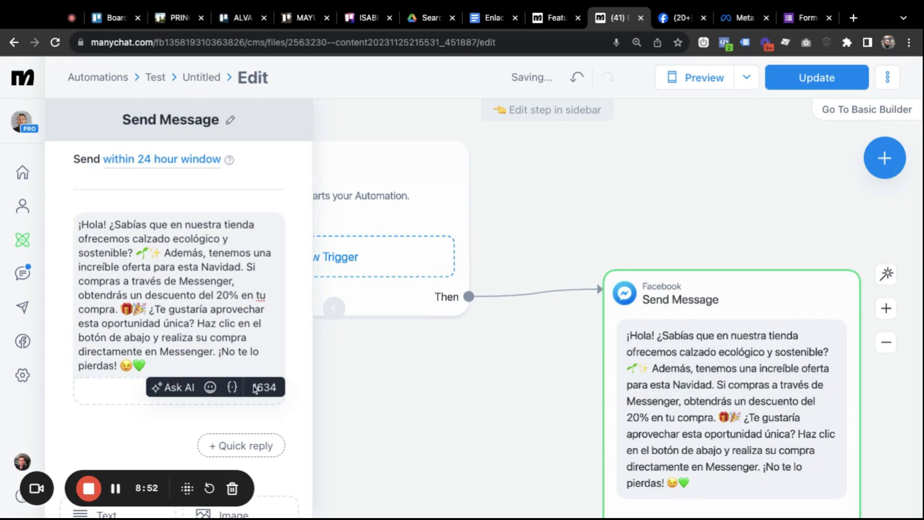
left_click(228, 387)
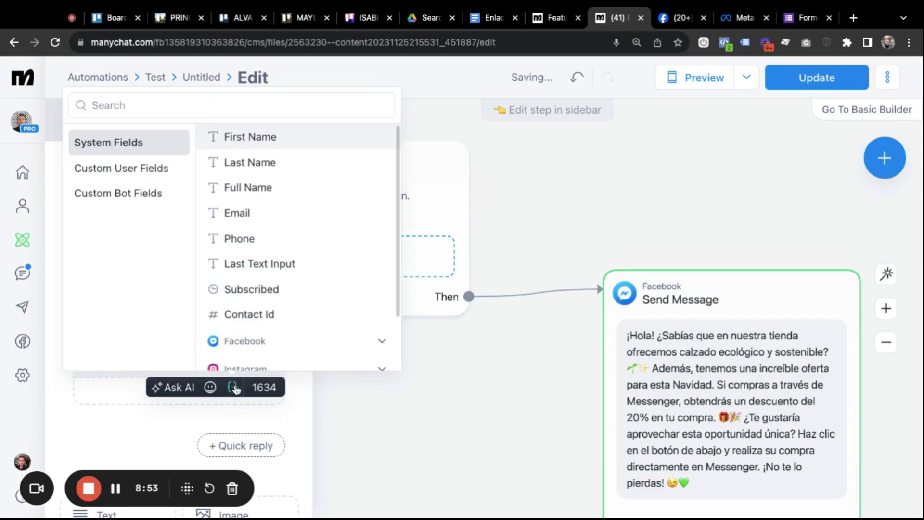
left_click(261, 138)
left_click(215, 208)
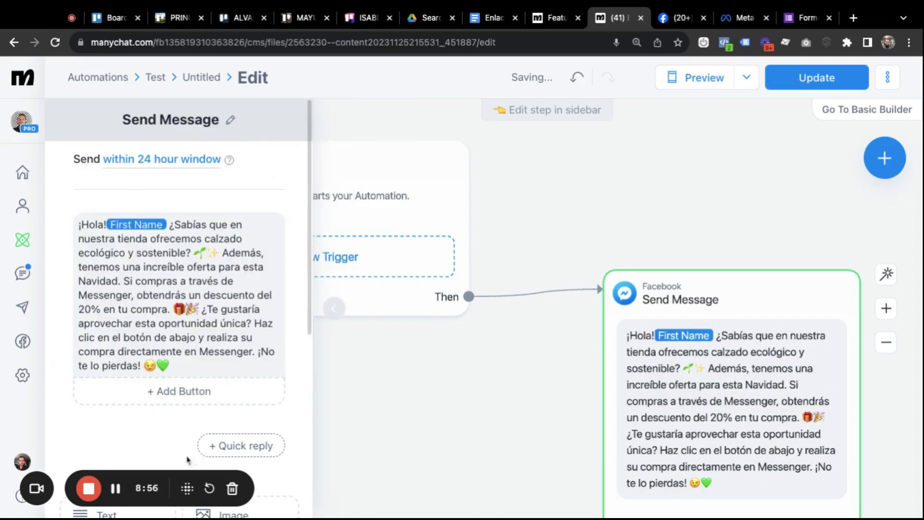
Step: Add a button below the offer message's text, keeping its default title and assigning no action
scroll(150, 197, "down", 5)
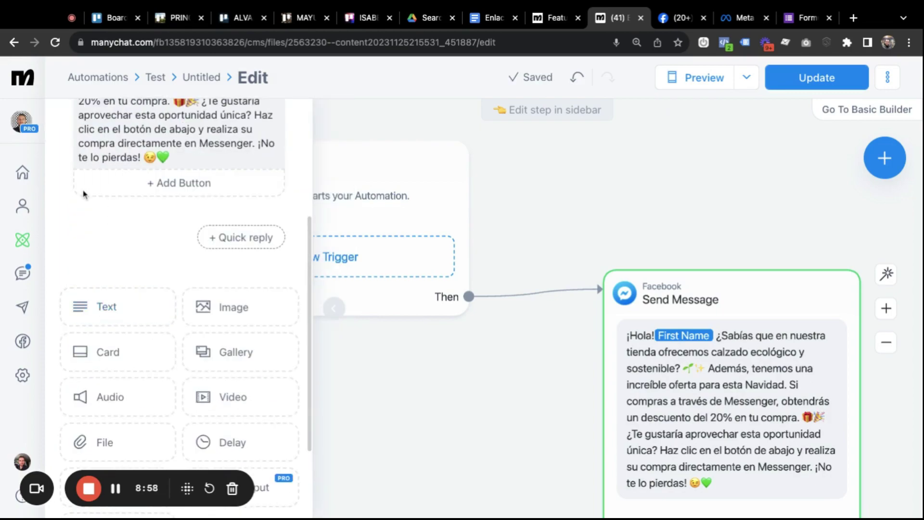
left_click(149, 195)
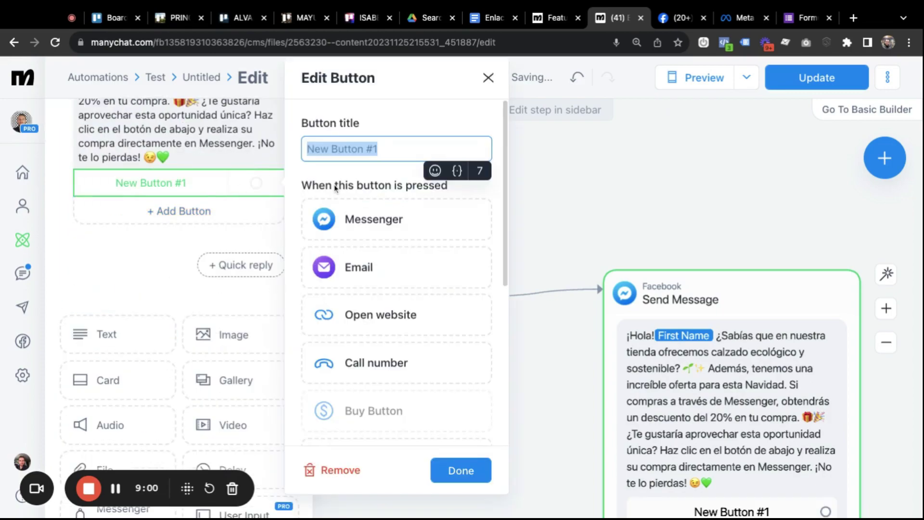
left_click(140, 262)
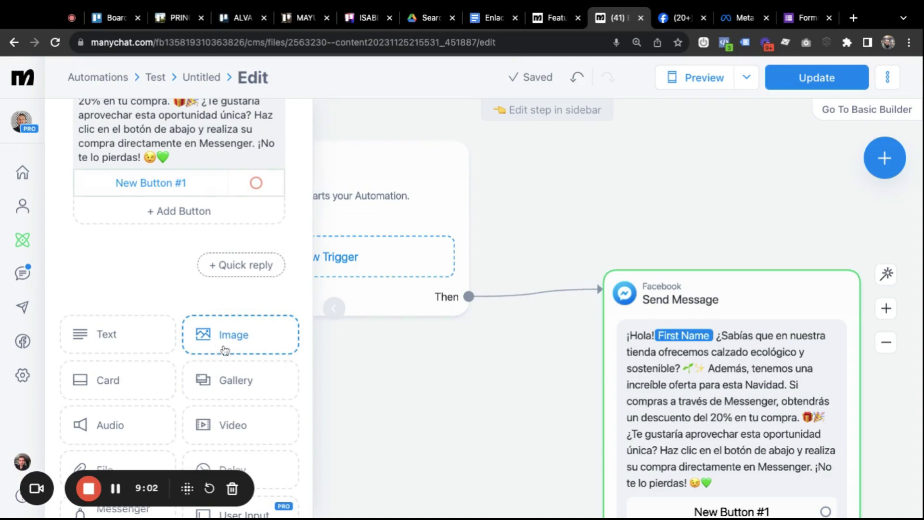
Step: Add an empty image block and a card block below the offer message
left_click(224, 332)
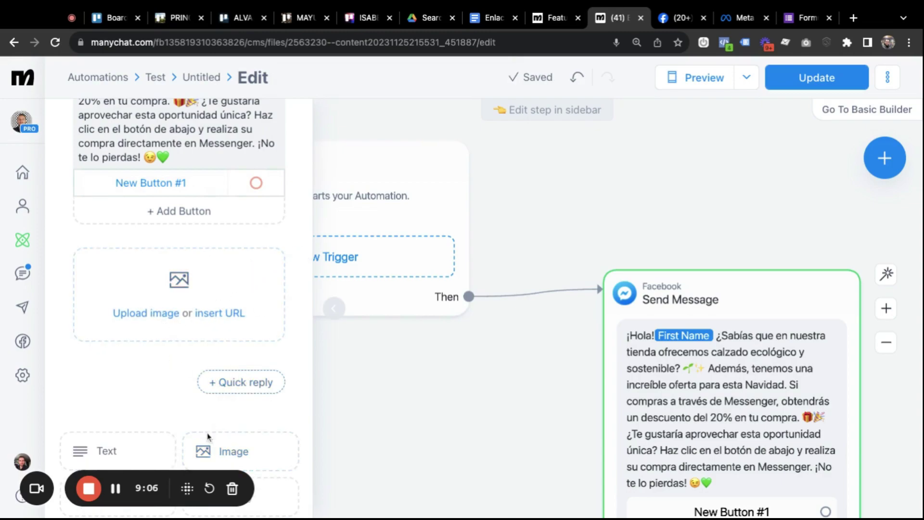
scroll(252, 399, "down", 5)
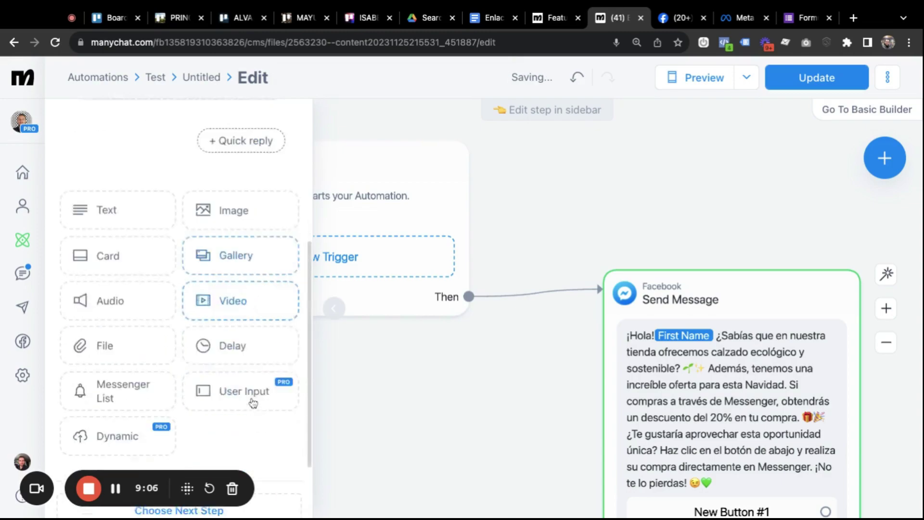
left_click(156, 243)
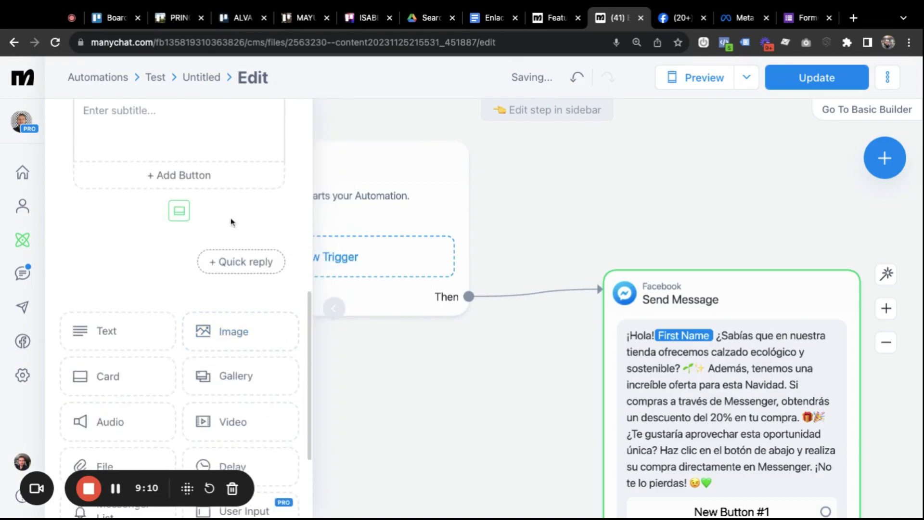
Step: Add a button titled "compra ahora" to the card, without assigning it an action
scroll(167, 149, "up", 1)
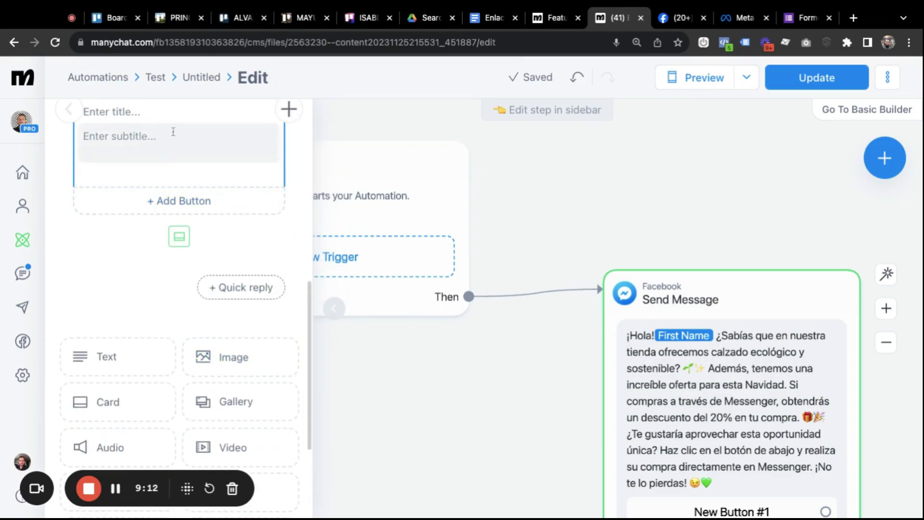
left_click(174, 132)
left_click(172, 200)
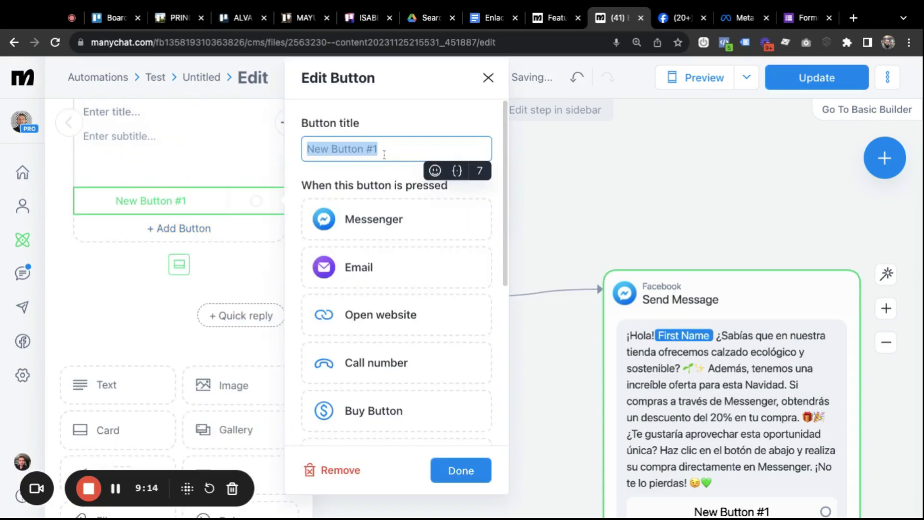
key("BackSpace")
type("co,")
key("BackSpace")
type("m")
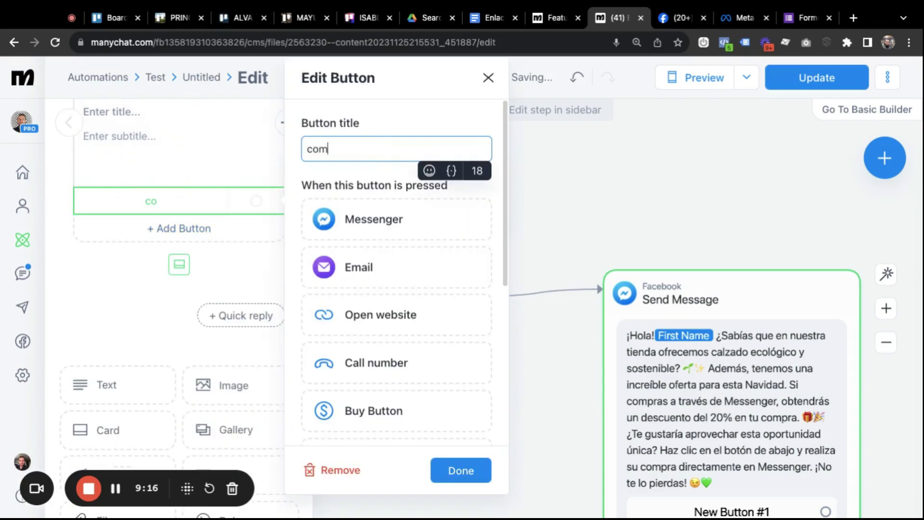
type("pra ahora")
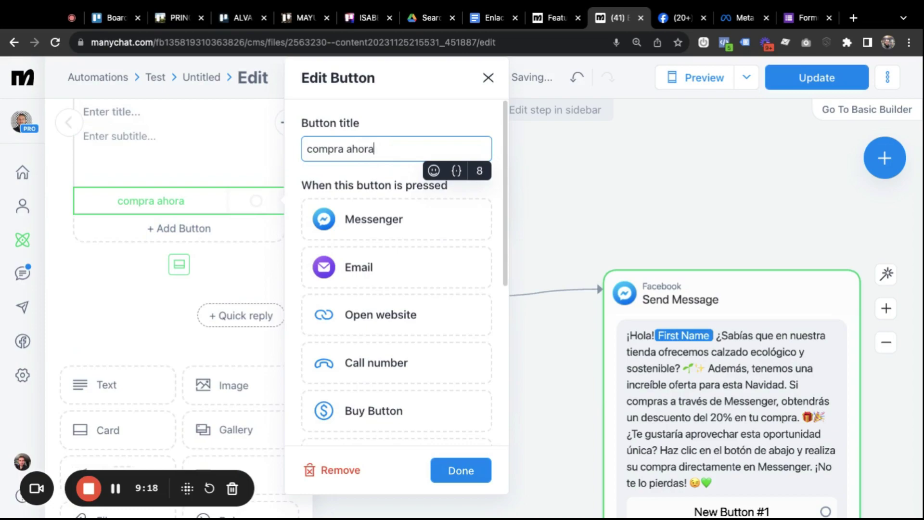
left_click(655, 140)
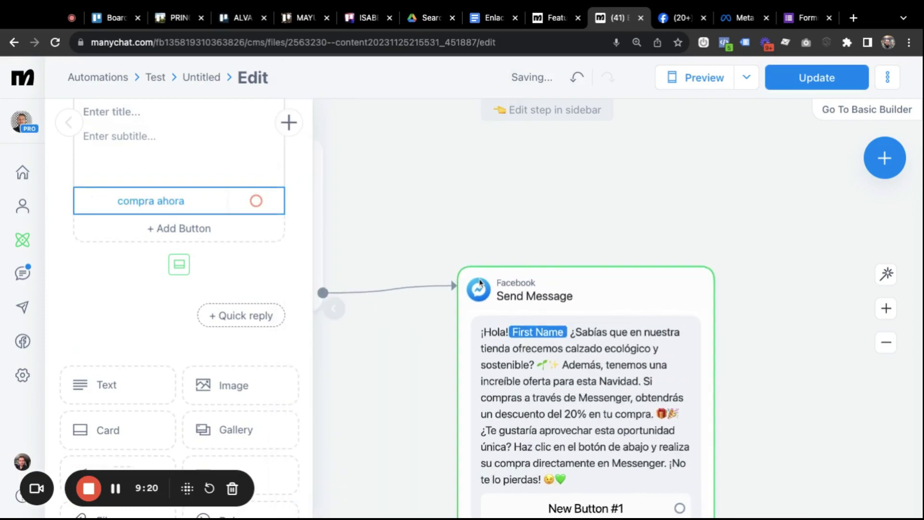